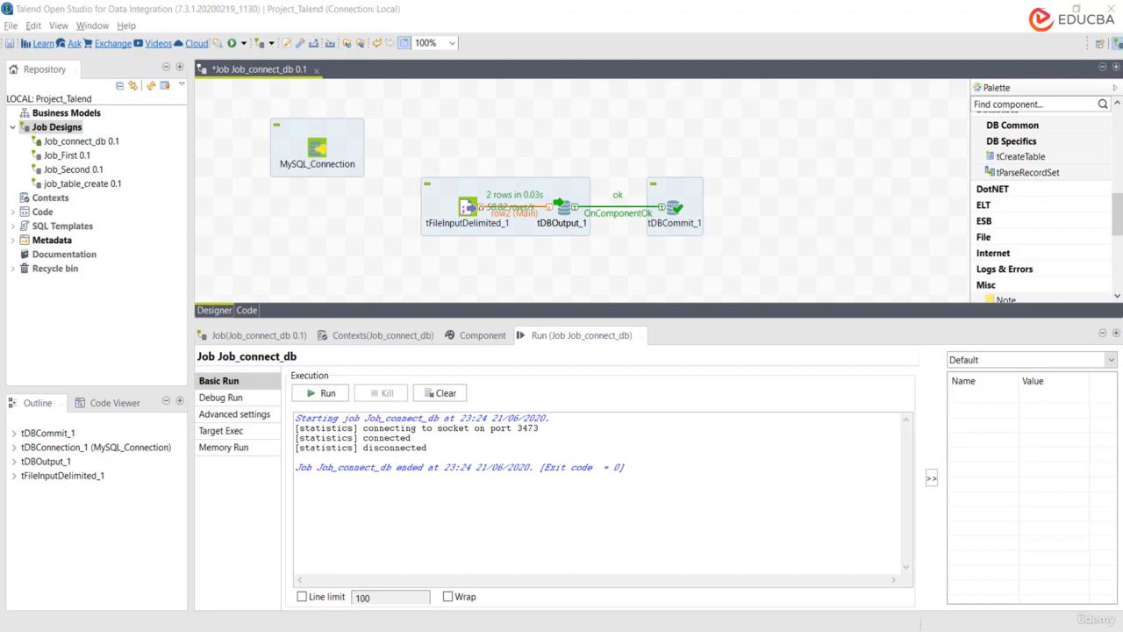
Start a new job under Job Designs named job_tmap with the purpose 'to work with tmap component'.
{"action": "right_click", "coordinate": [56, 126]}
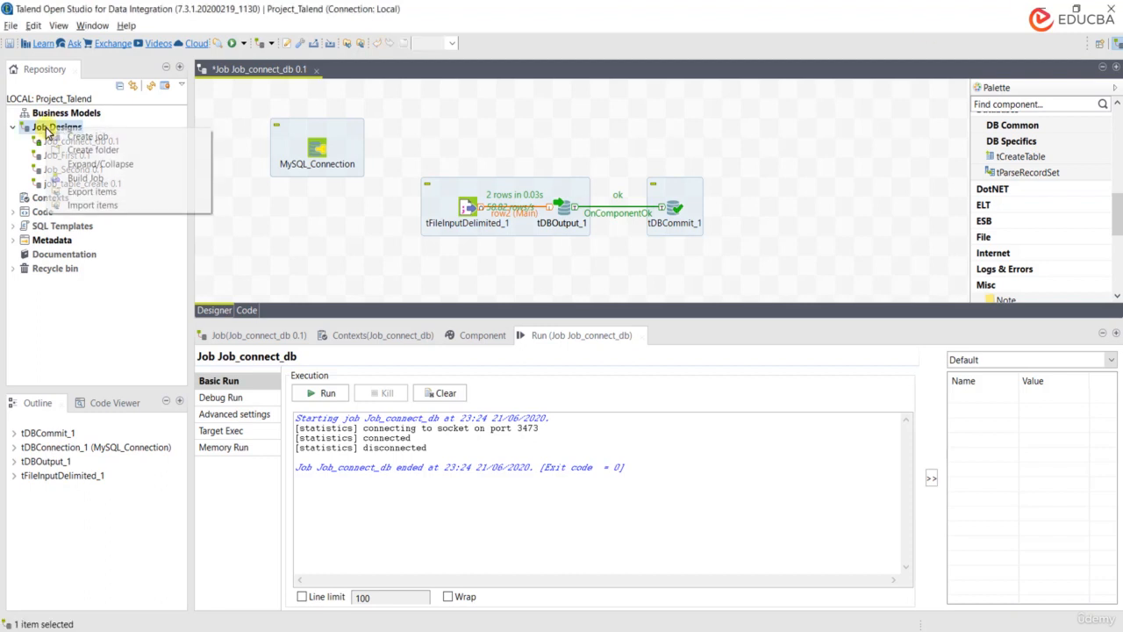
{"action": "left_click", "coordinate": [88, 136]}
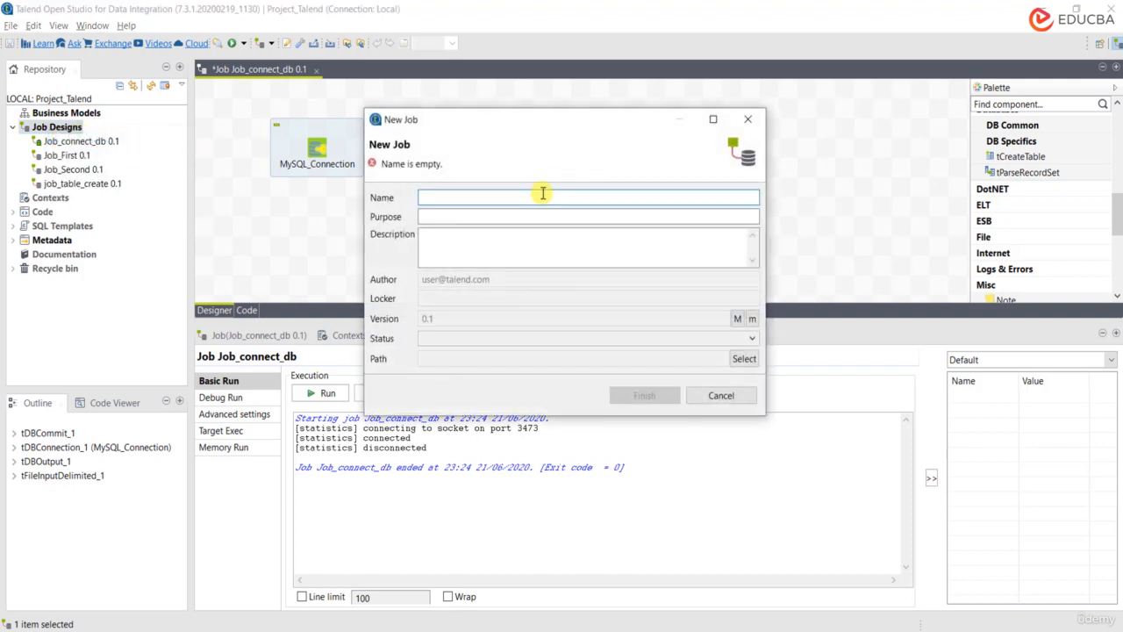
{"action": "type", "text": "job_tmap"}
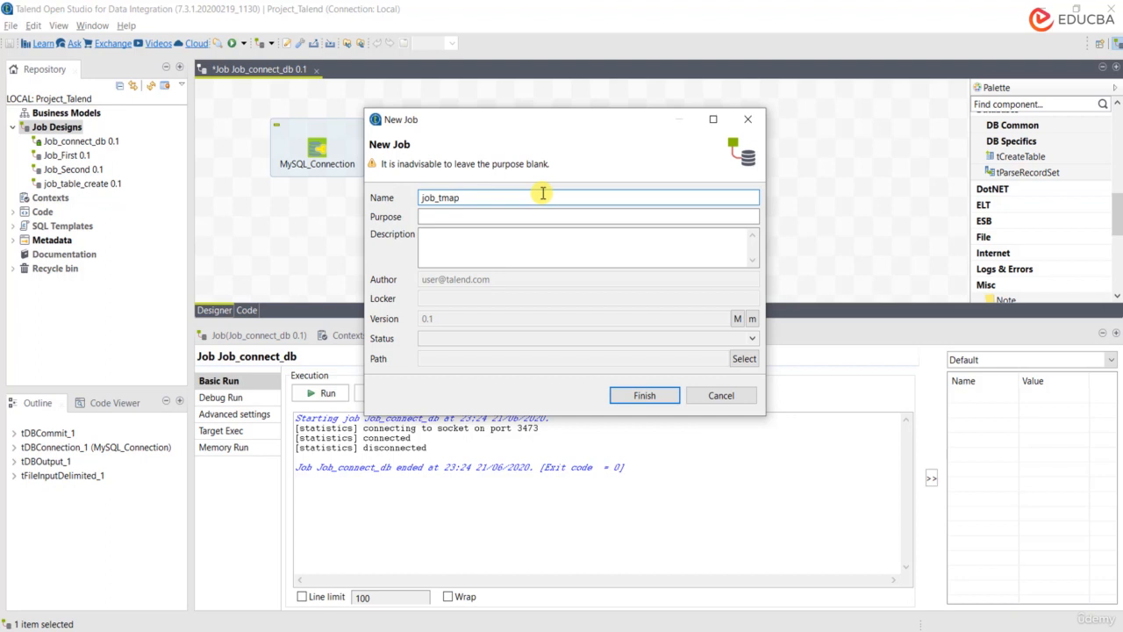
{"action": "left_click", "coordinate": [445, 219]}
{"action": "type", "text": "to wor"}
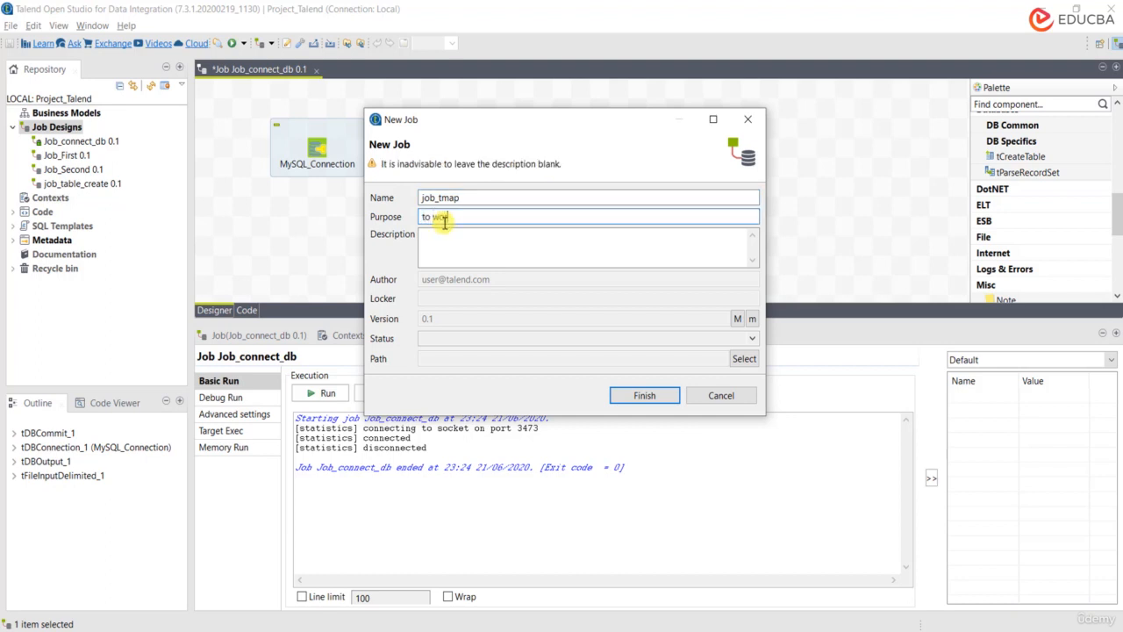
{"action": "type", "text": "k with tmap componnet"}
{"action": "key", "text": "BackSpace"}
{"action": "key", "text": "BackSpace"}
{"action": "key", "text": "BackSpace"}
{"action": "type", "text": "ent"}
Describe the new job as 'To make use of various operations that tmap offers' and create it.
{"action": "left_click", "coordinate": [525, 242]}
{"action": "type", "text": "To"}
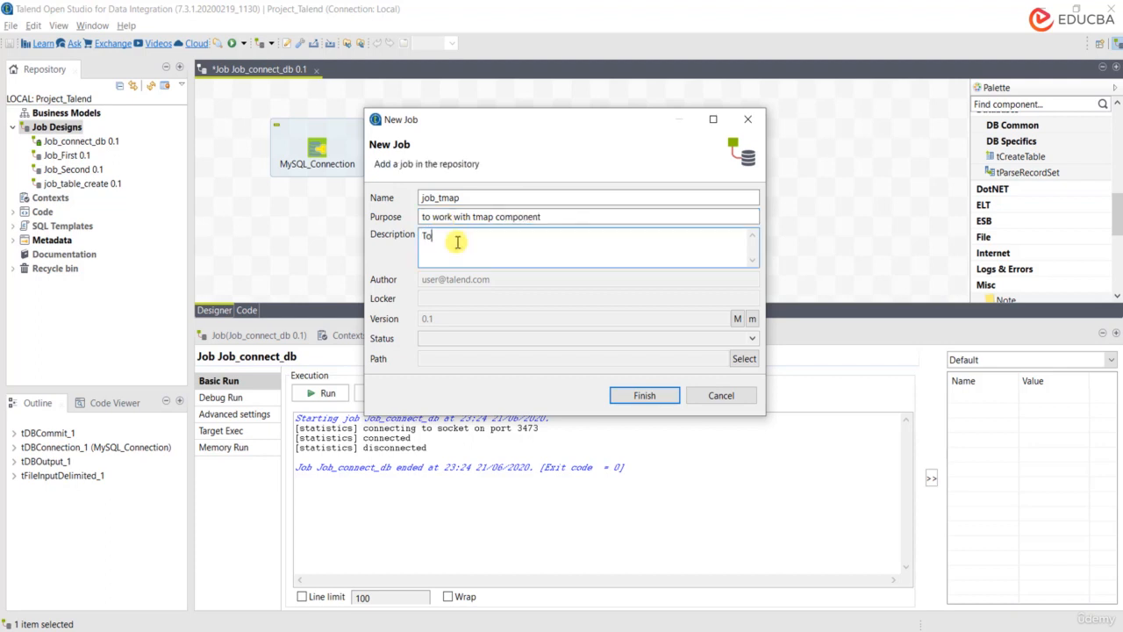
{"action": "type", "text": " make use of various operat"}
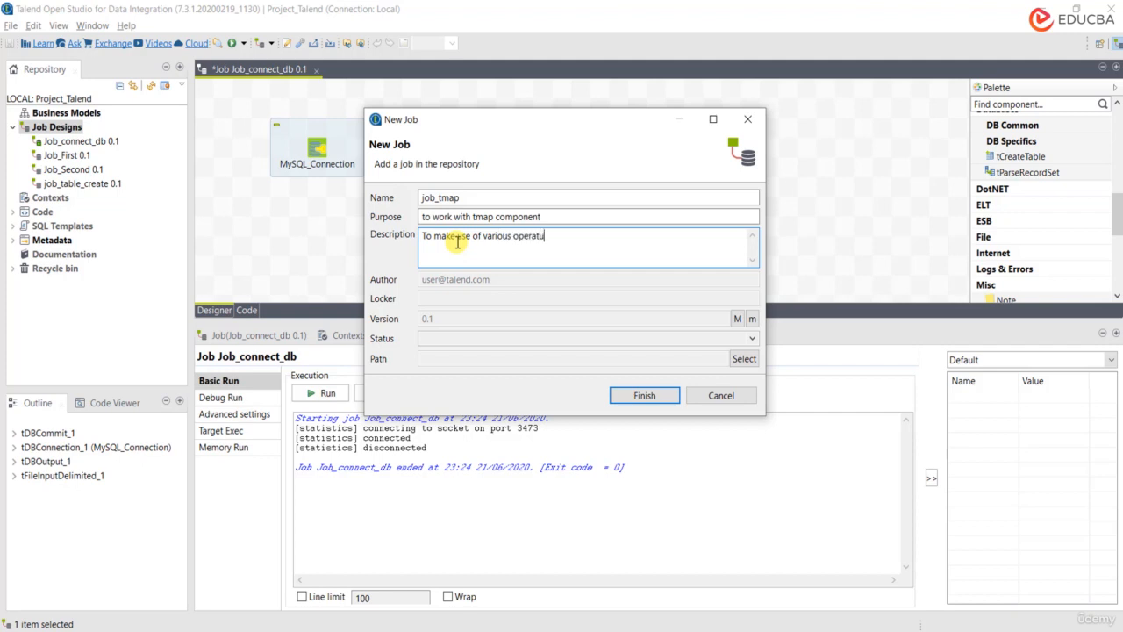
{"action": "type", "text": "ions that tmap offers"}
{"action": "left_click", "coordinate": [634, 397]}
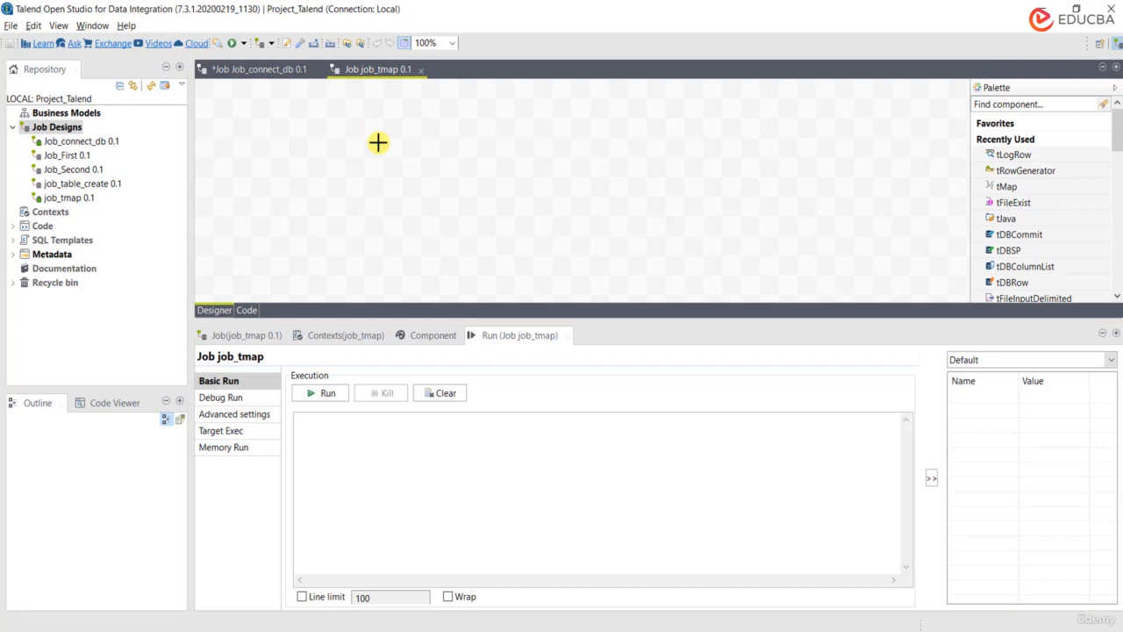
Add a tRowGenerator component and a tLogRow component beside it on the empty job canvas.
{"action": "type", "text": "rowg"}
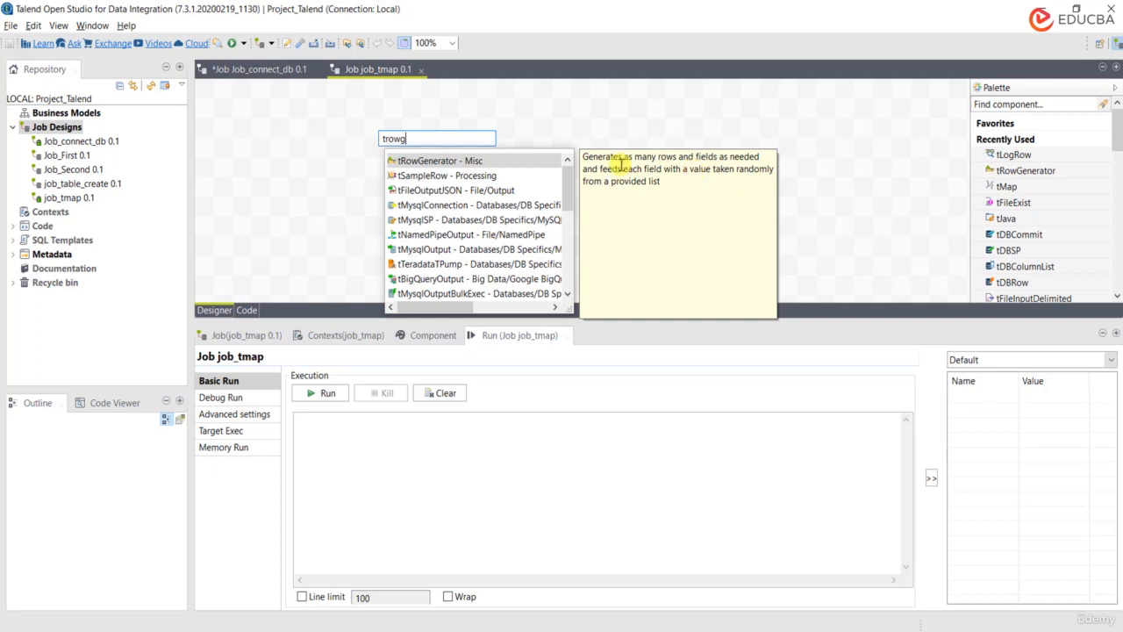
{"action": "double_click", "coordinate": [488, 158]}
{"action": "type", "text": "tlog"}
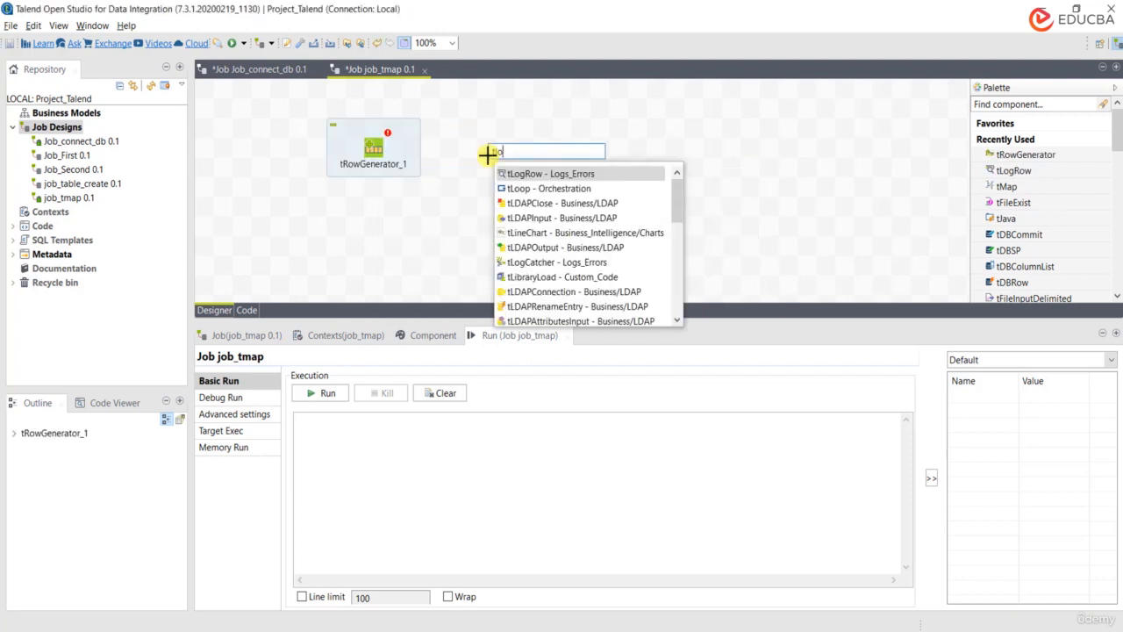
{"action": "double_click", "coordinate": [497, 174]}
Link tRowGenerator_1 to tLogRow_1 with a Main row and shift both components further right with more space between them.
{"action": "right_click", "coordinate": [373, 154]}
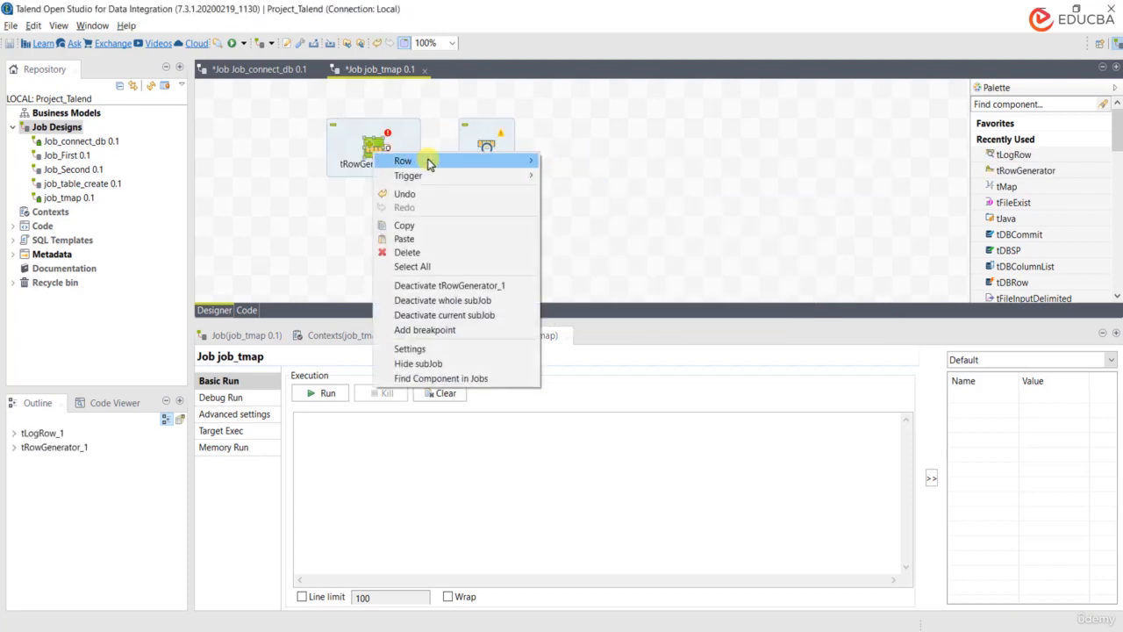
{"action": "mouse_move", "coordinate": [431, 160]}
{"action": "left_click", "coordinate": [569, 164]}
{"action": "left_click", "coordinate": [487, 151]}
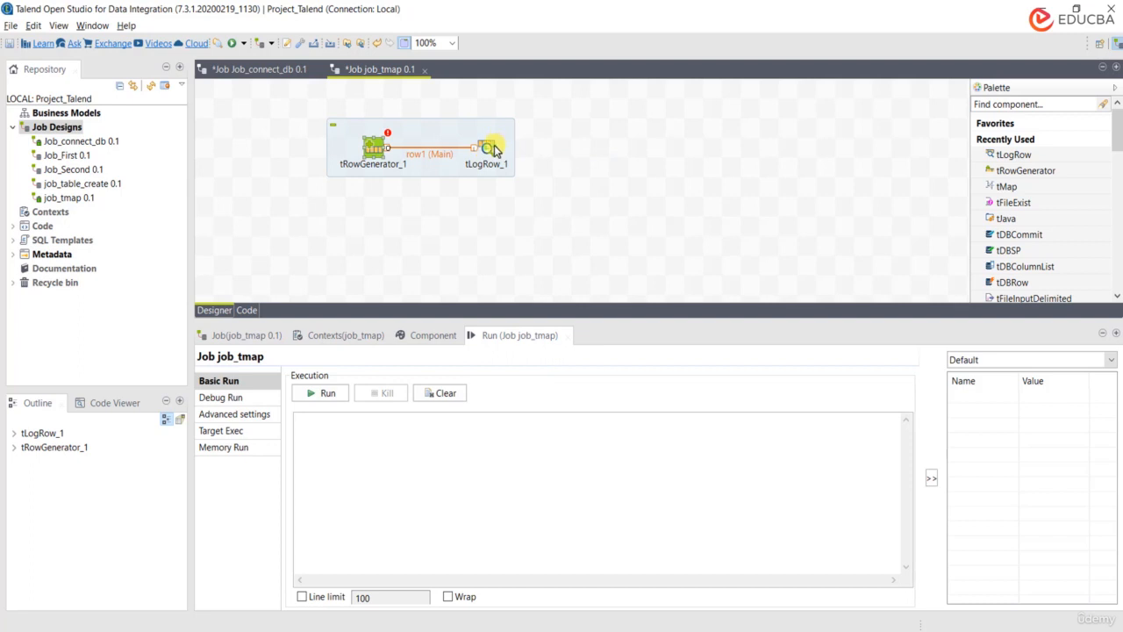
{"action": "left_click_drag", "start_coordinate": [495, 151], "coordinate": [568, 151]}
{"action": "left_click_drag", "start_coordinate": [380, 151], "coordinate": [463, 151]}
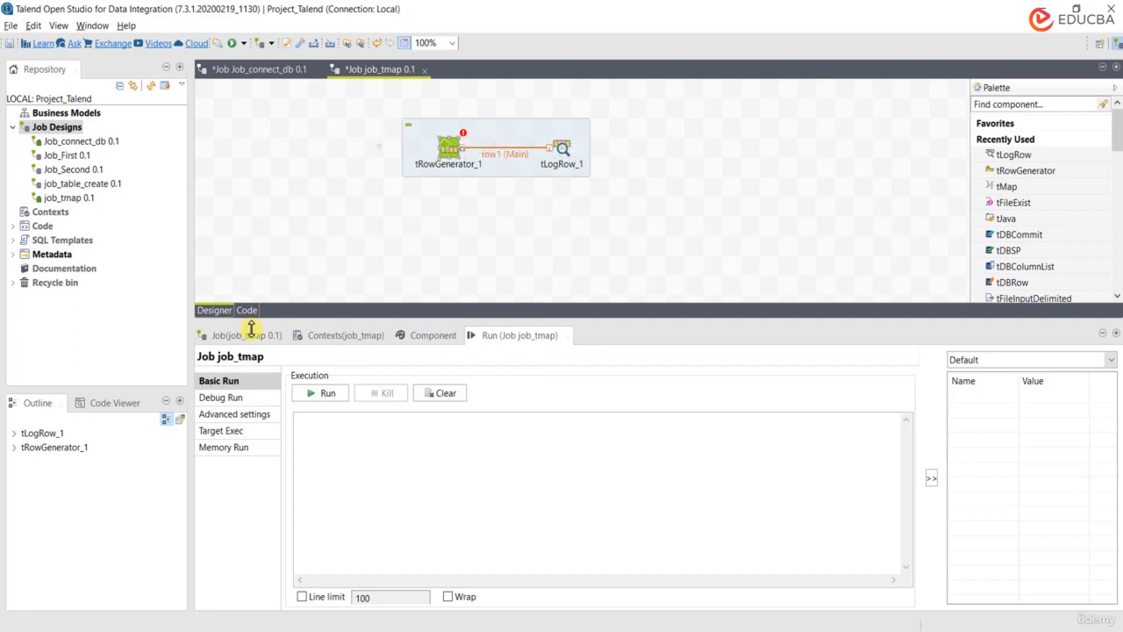
Set the label format of the tRowGenerator_1 component to get_data.
{"action": "left_click", "coordinate": [430, 336]}
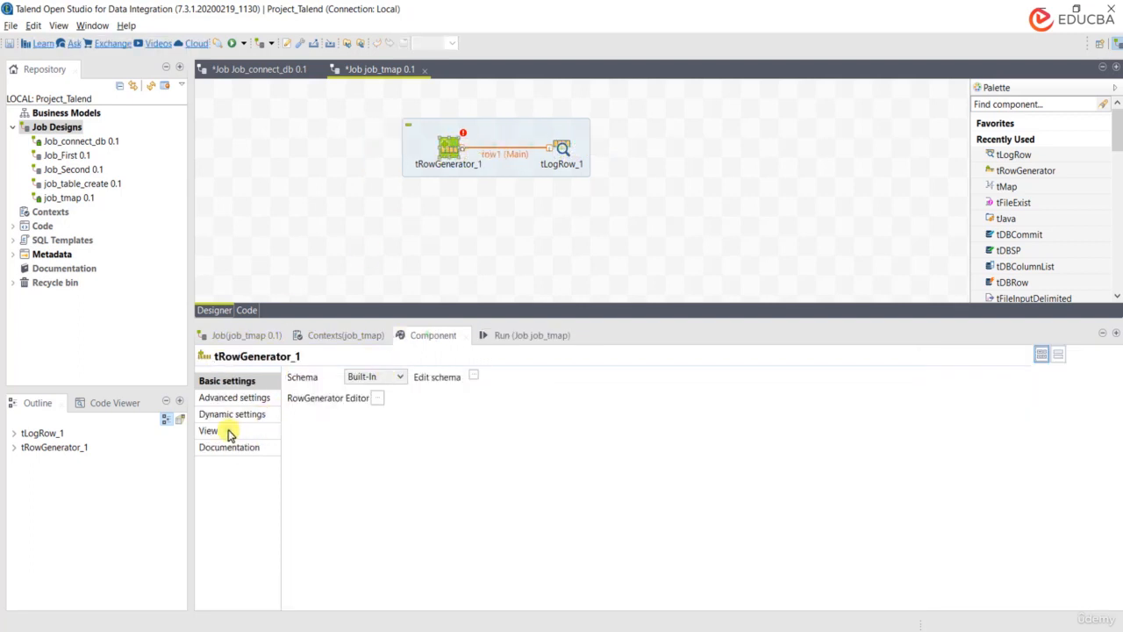
{"action": "left_click", "coordinate": [211, 430]}
{"action": "left_click_drag", "start_coordinate": [425, 377], "coordinate": [314, 377]}
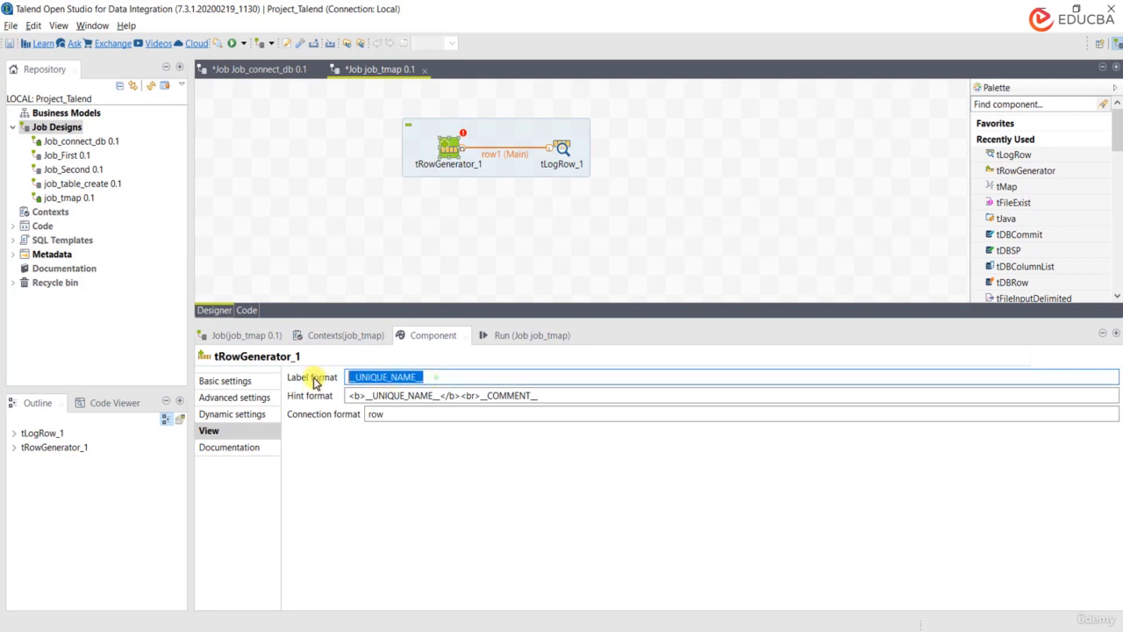
{"action": "type", "text": "t"}
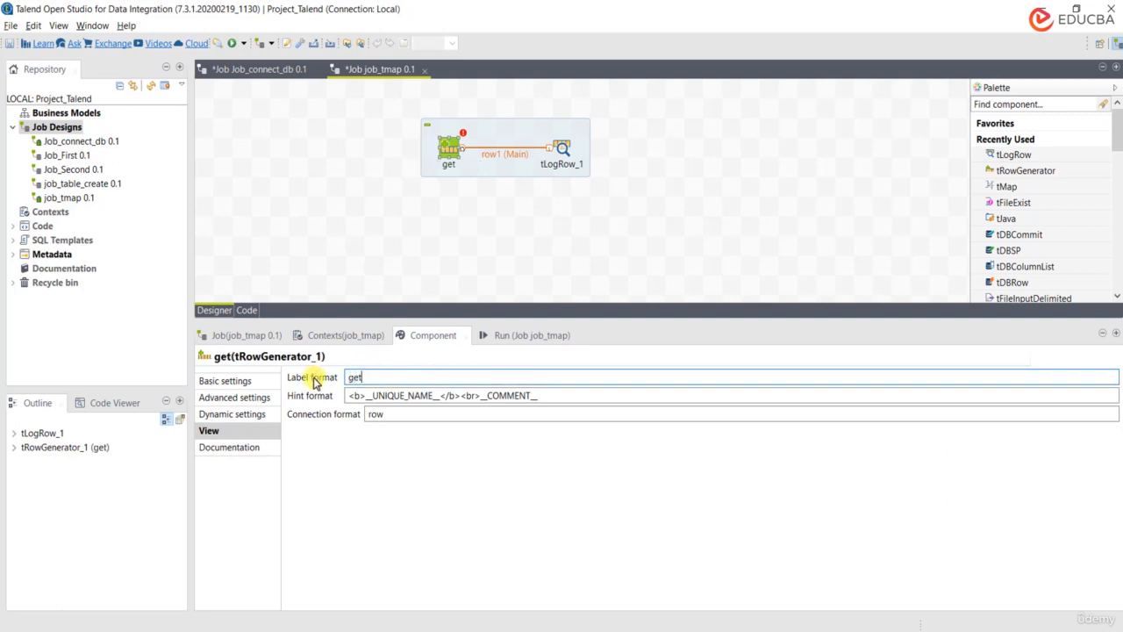
{"action": "type", "text": "_data"}
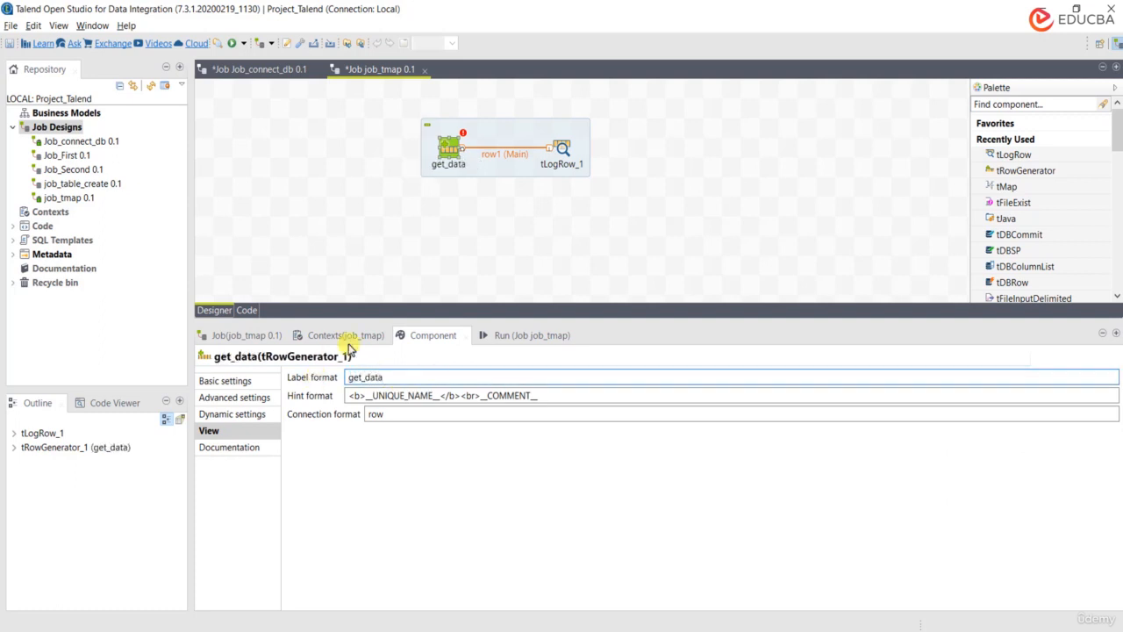
Set the label format of the tLogRow_1 component to print_data.
{"action": "left_click", "coordinate": [564, 151]}
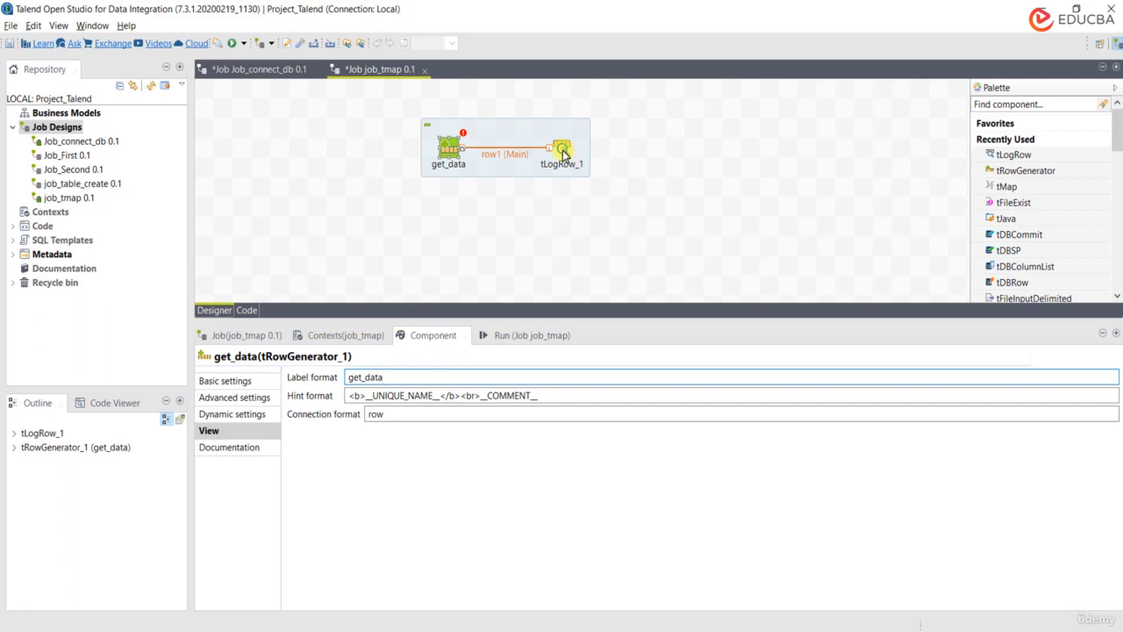
{"action": "left_click", "coordinate": [220, 431]}
{"action": "left_click_drag", "start_coordinate": [419, 377], "coordinate": [351, 376]}
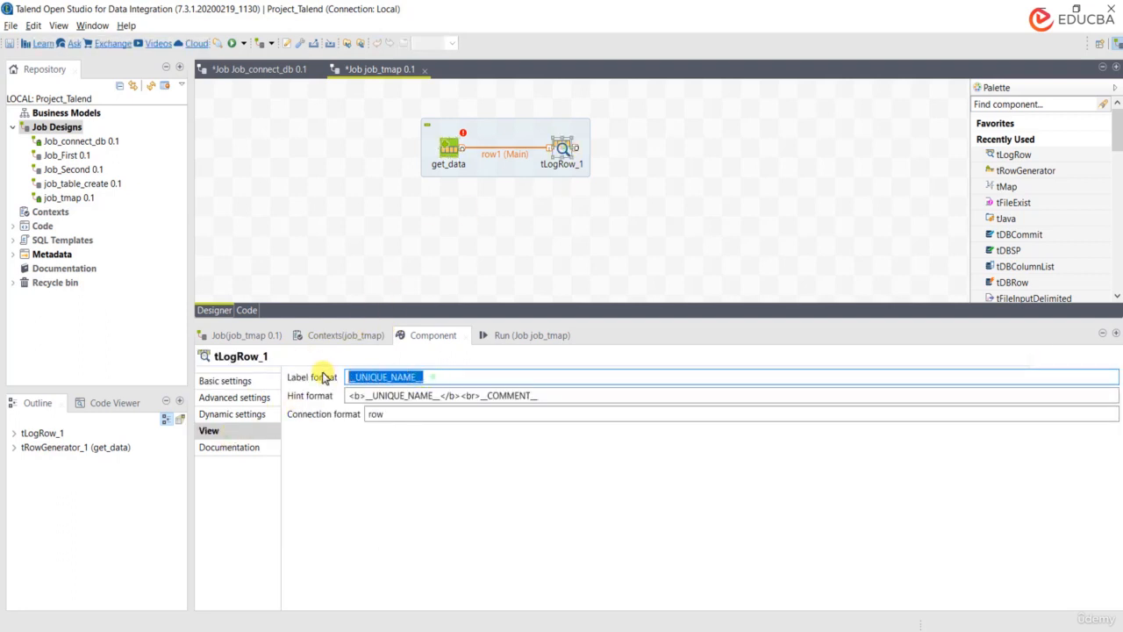
{"action": "type", "text": "print"}
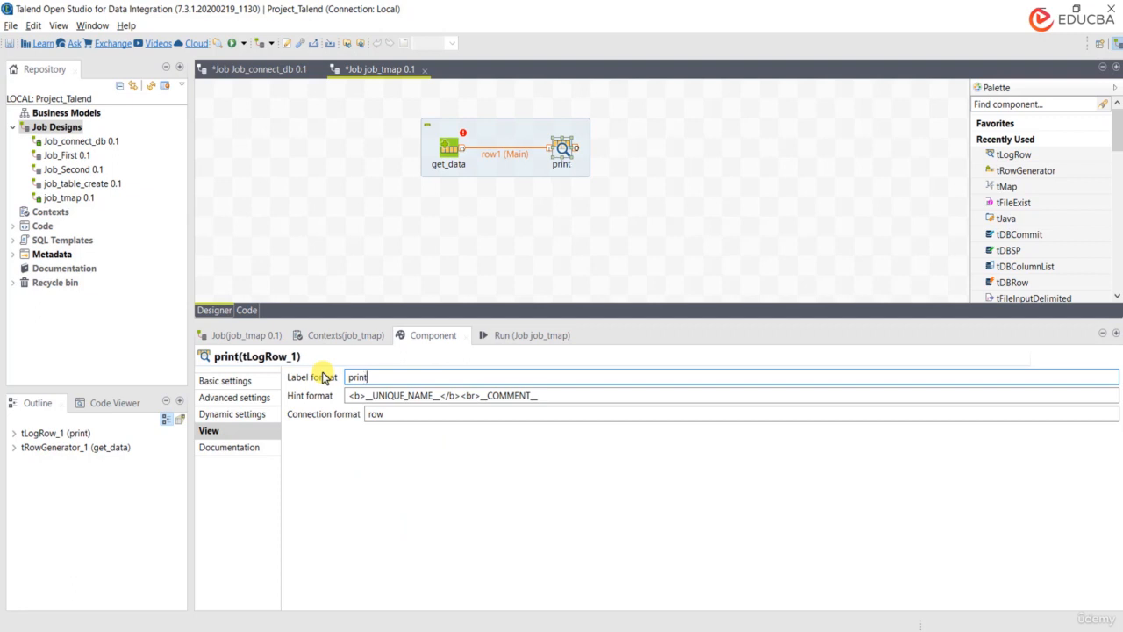
{"action": "type", "text": "_data"}
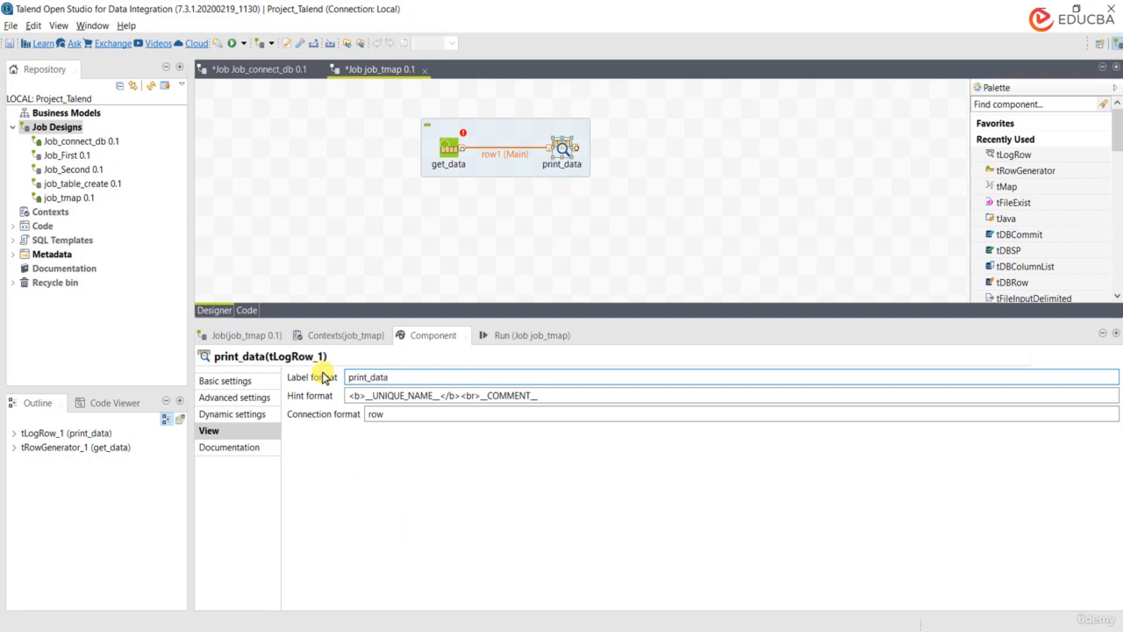
{"action": "left_click", "coordinate": [529, 228]}
Open the RowGenerator editor of get_data and add a schema column named emp_id.
{"action": "left_click", "coordinate": [443, 156]}
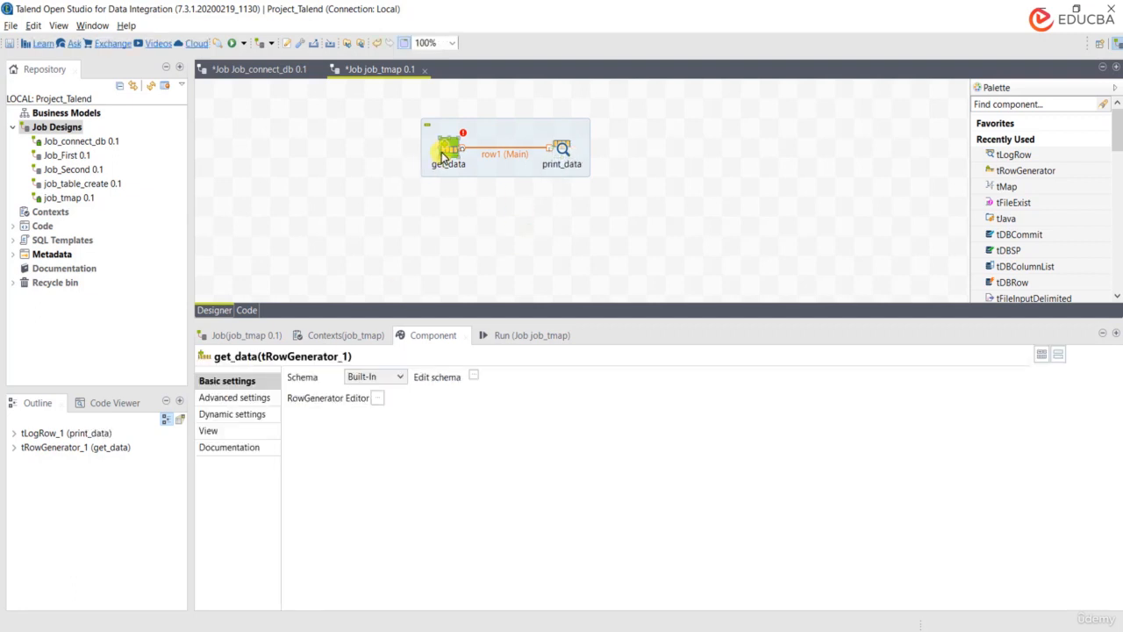
{"action": "left_click", "coordinate": [478, 206]}
{"action": "left_click", "coordinate": [452, 154]}
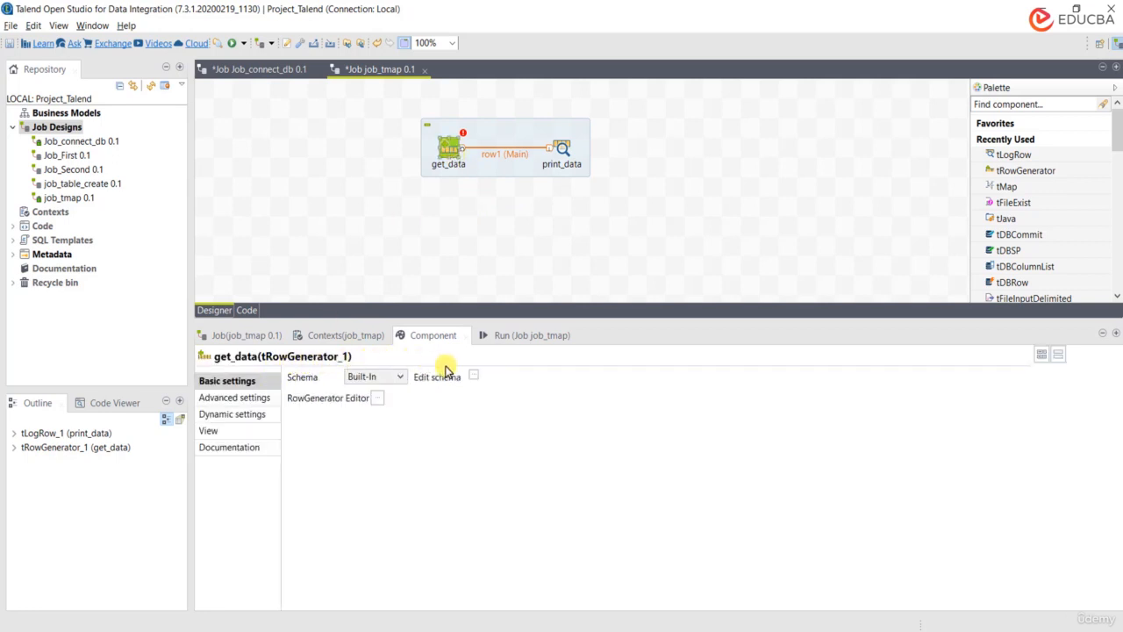
{"action": "left_click", "coordinate": [379, 399]}
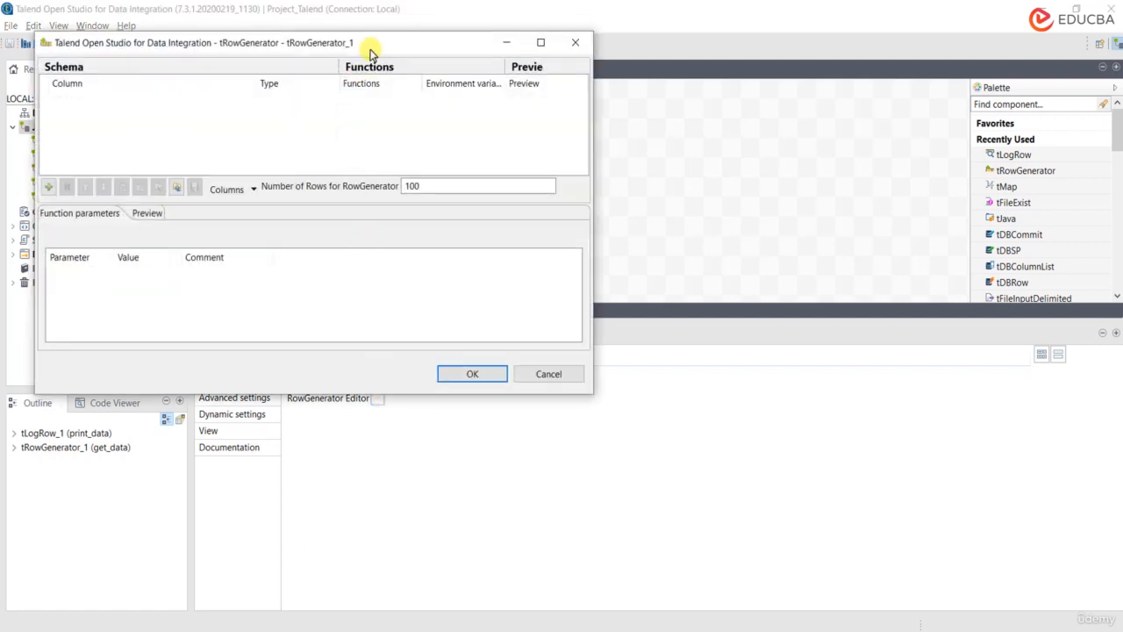
{"action": "left_click_drag", "start_coordinate": [370, 53], "coordinate": [644, 100]}
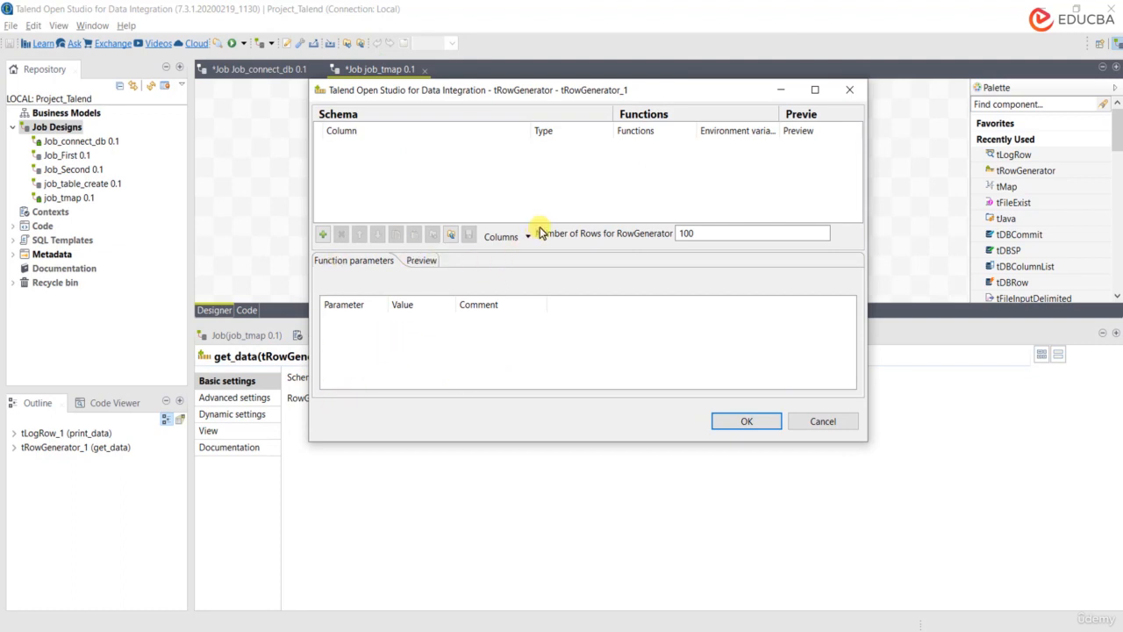
{"action": "left_click", "coordinate": [321, 237]}
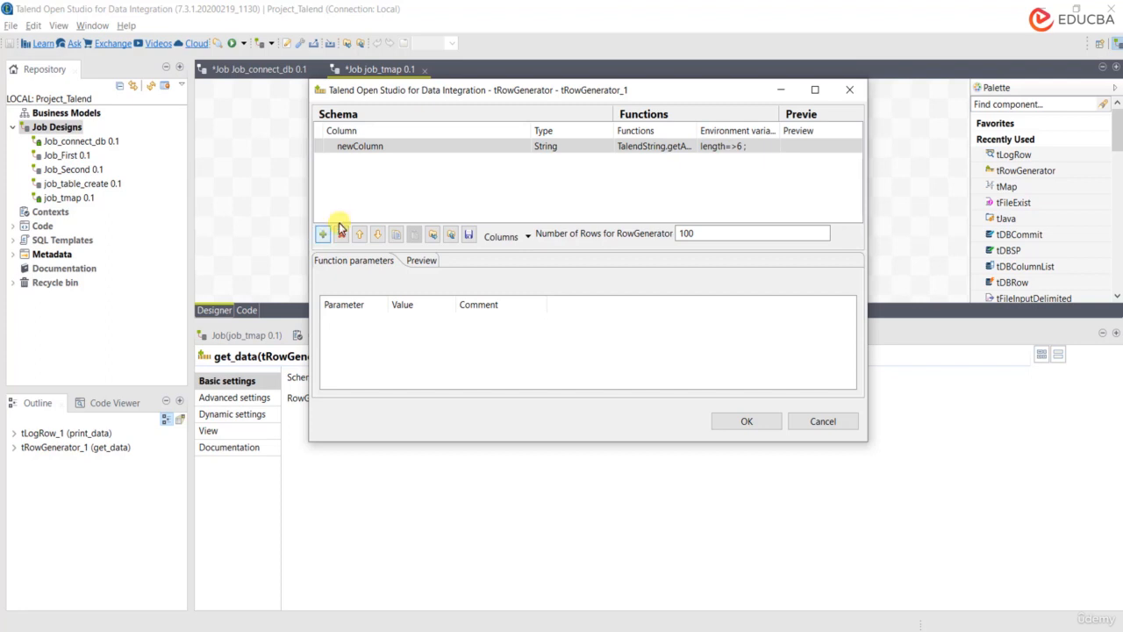
{"action": "left_click", "coordinate": [394, 149]}
{"action": "left_click", "coordinate": [394, 150]}
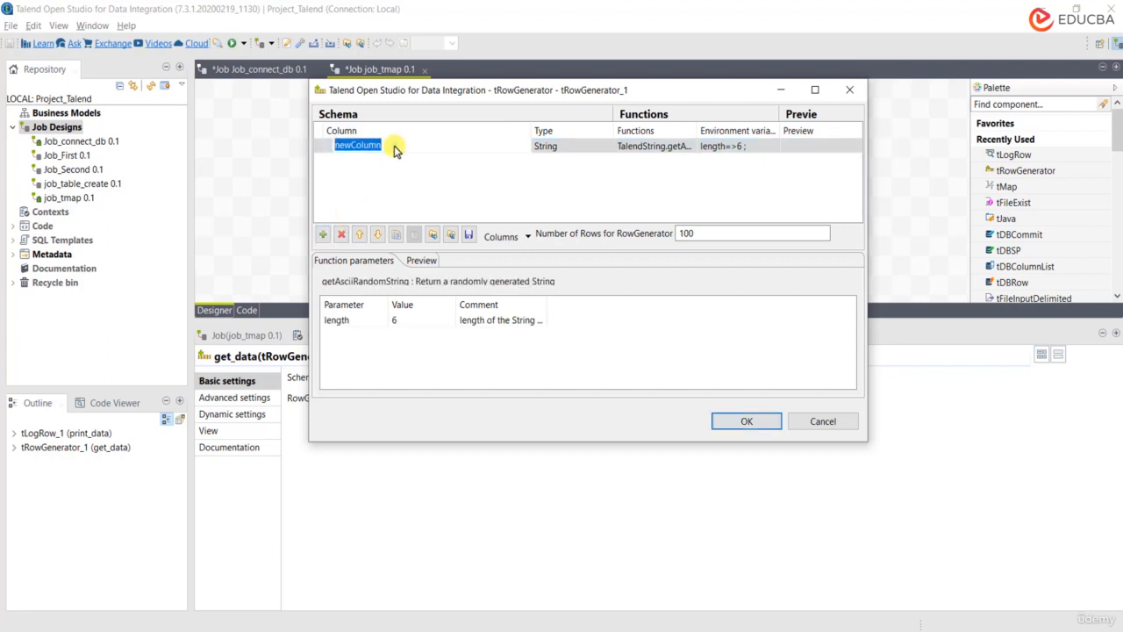
{"action": "type", "text": "emp"}
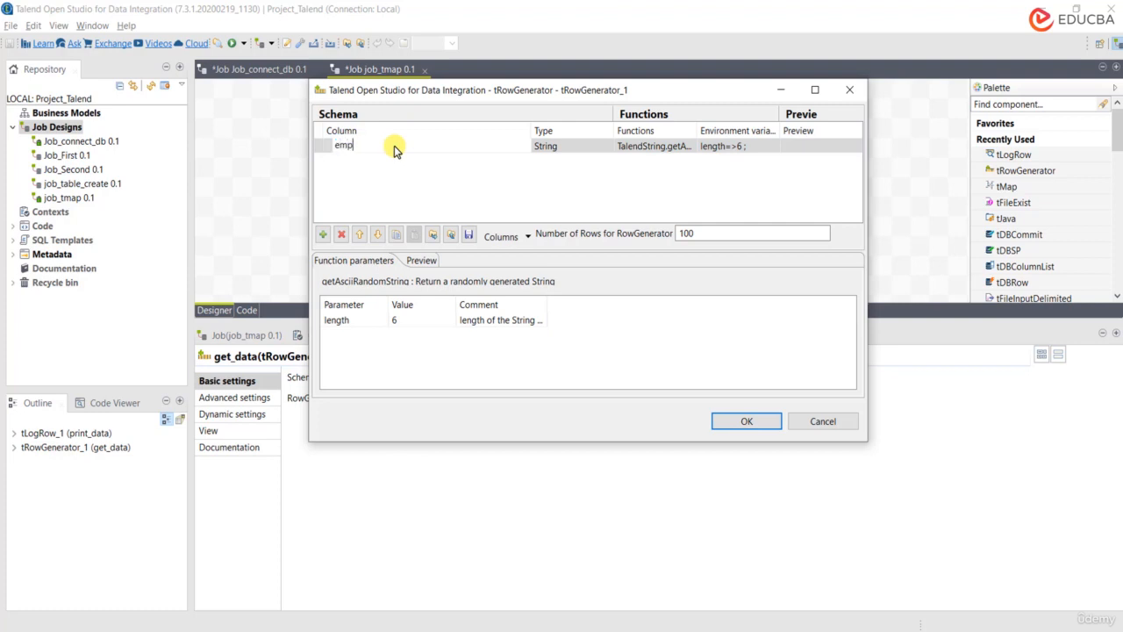
{"action": "type", "text": "_id"}
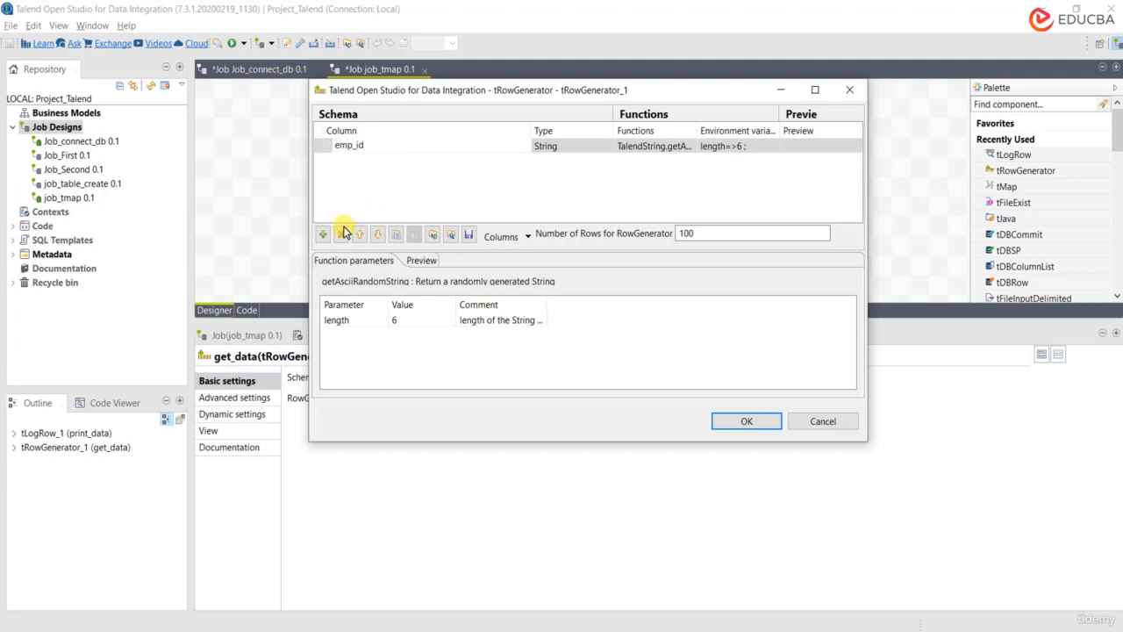
Add a second schema column named emp_fname.
{"action": "left_click", "coordinate": [323, 235]}
{"action": "left_click", "coordinate": [364, 162]}
{"action": "type", "text": "e"}
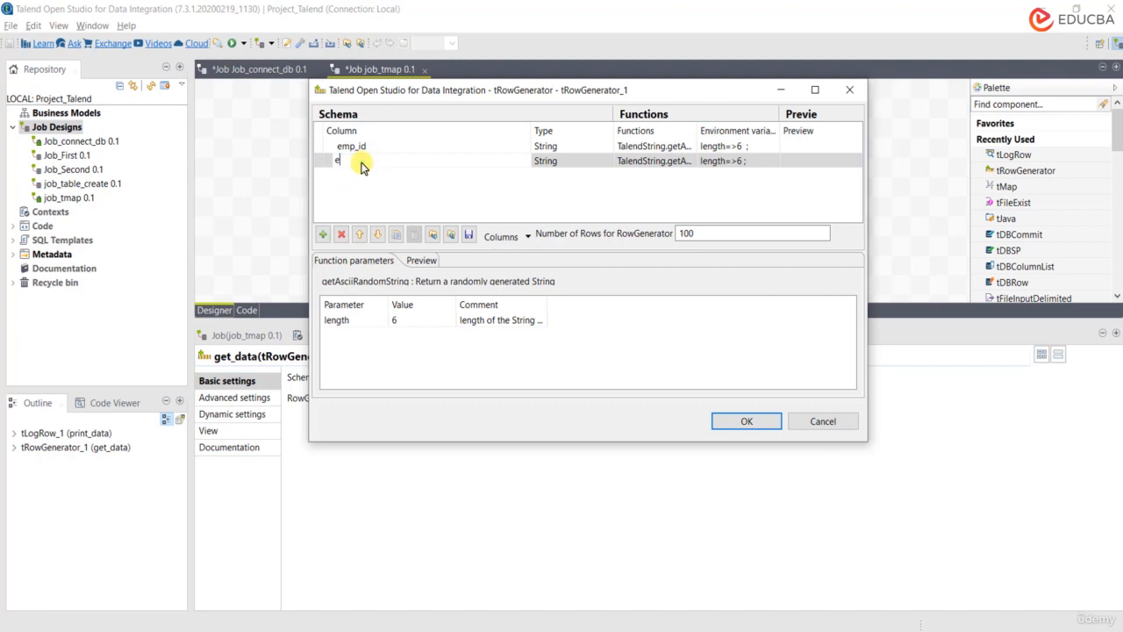
{"action": "type", "text": "mp_fname"}
Add a third schema column named emp_lname.
{"action": "left_click", "coordinate": [322, 234]}
{"action": "left_click", "coordinate": [349, 178]}
{"action": "type", "text": "emp"}
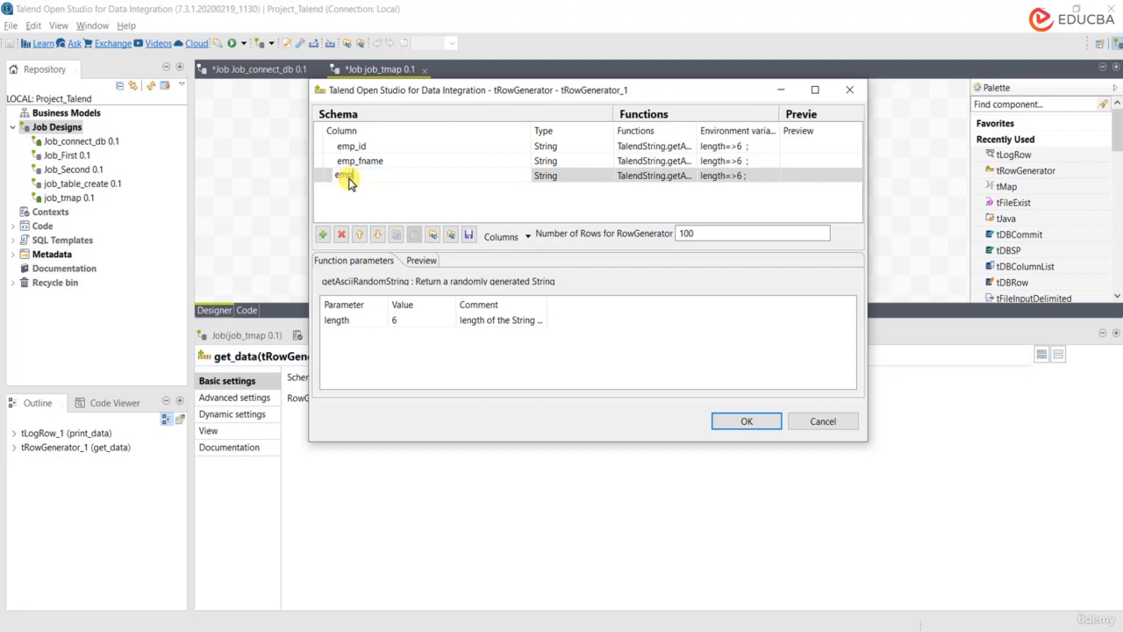
{"action": "type", "text": "_lnmae"}
{"action": "key", "text": "BackSpace"}
{"action": "key", "text": "BackSpace"}
{"action": "key", "text": "BackSpace"}
{"action": "type", "text": "ame"}
Add two more schema columns named emp_exp and emp_state below emp_lname.
{"action": "left_click", "coordinate": [322, 234]}
{"action": "left_click", "coordinate": [358, 189]}
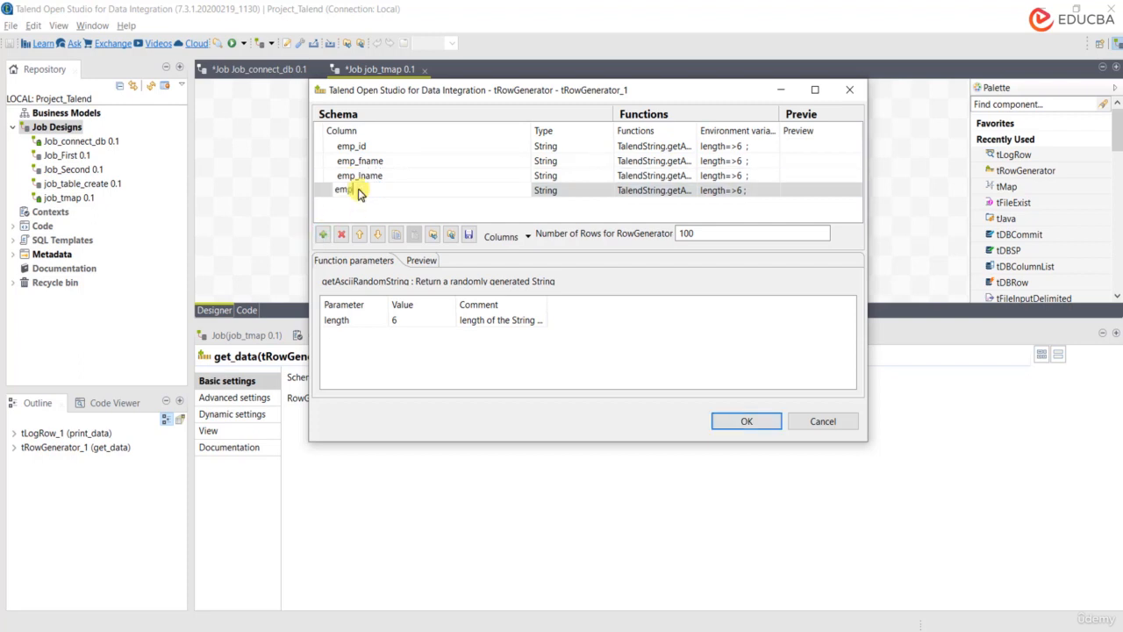
{"action": "type", "text": "emp_stat"}
{"action": "type", "text": "exp"}
{"action": "key", "text": "Return"}
{"action": "left_click", "coordinate": [321, 237]}
{"action": "left_click", "coordinate": [350, 205]}
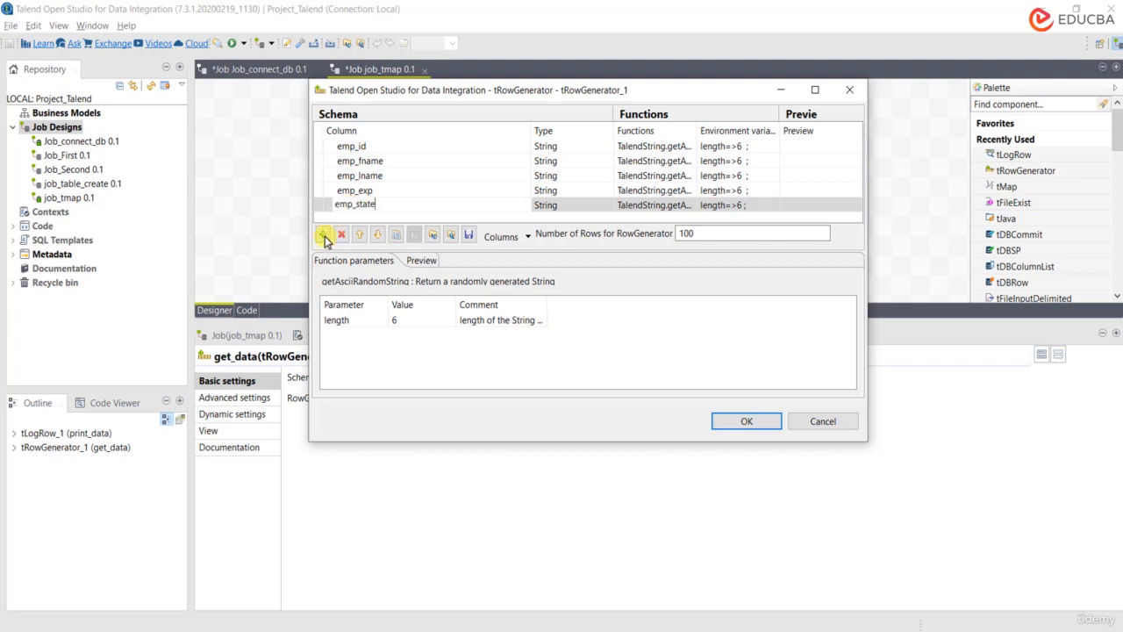
{"action": "key", "text": "Return"}
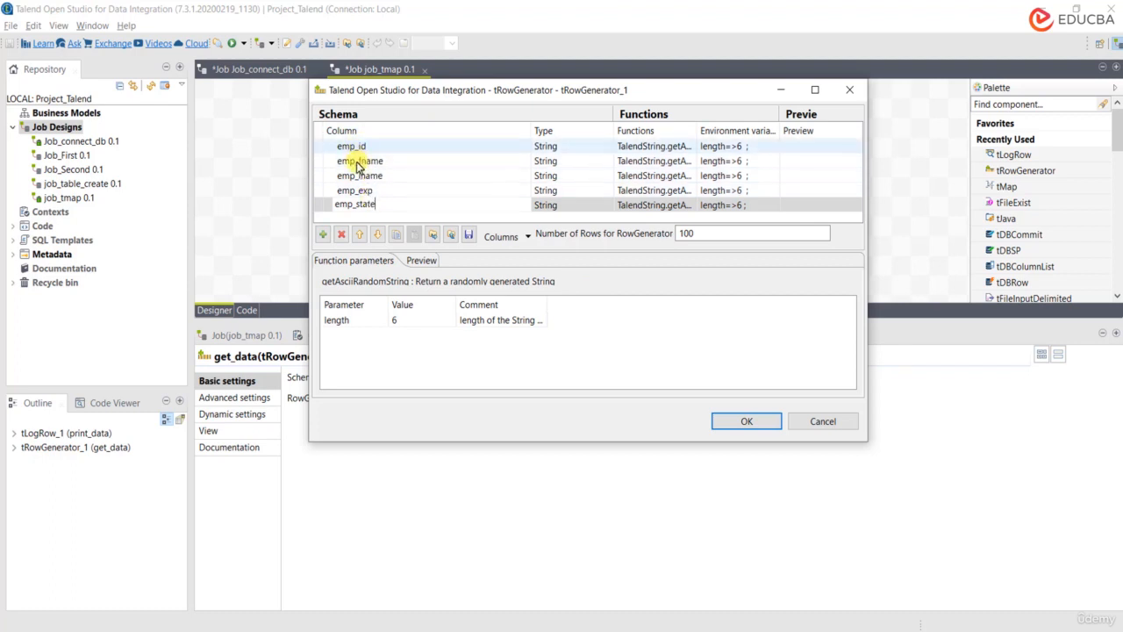
Set the data type of the emp_id column to int | Integer.
{"action": "left_click", "coordinate": [544, 146]}
{"action": "left_click", "coordinate": [607, 146]}
{"action": "left_click", "coordinate": [556, 256]}
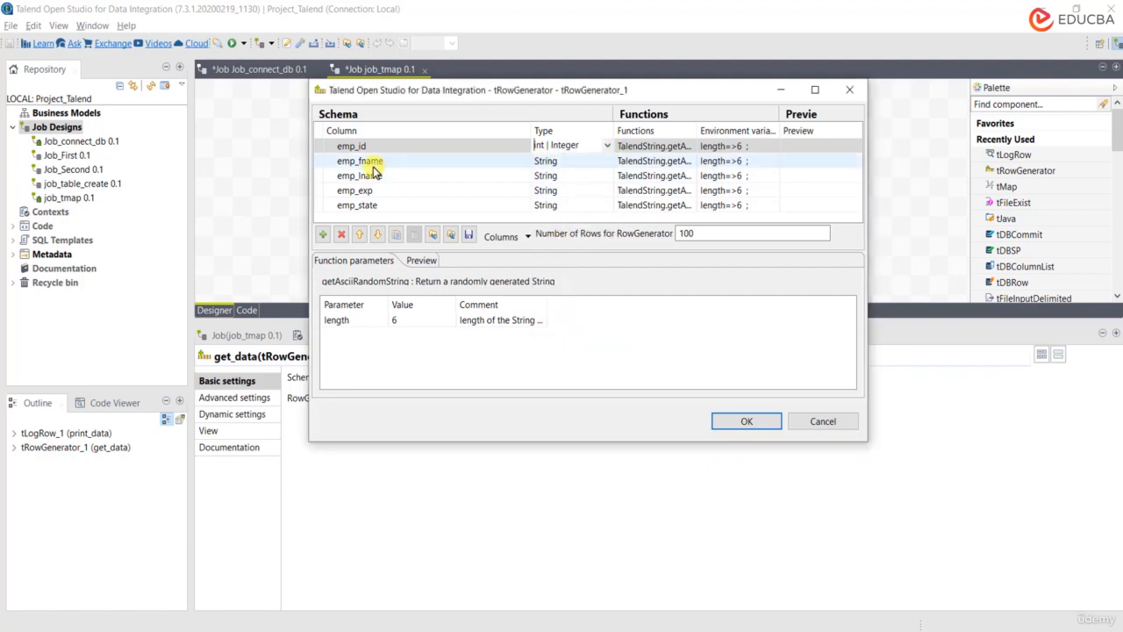
Set the data type of the emp_exp column to int | Integer.
{"action": "left_click", "coordinate": [545, 191]}
{"action": "left_click", "coordinate": [606, 191]}
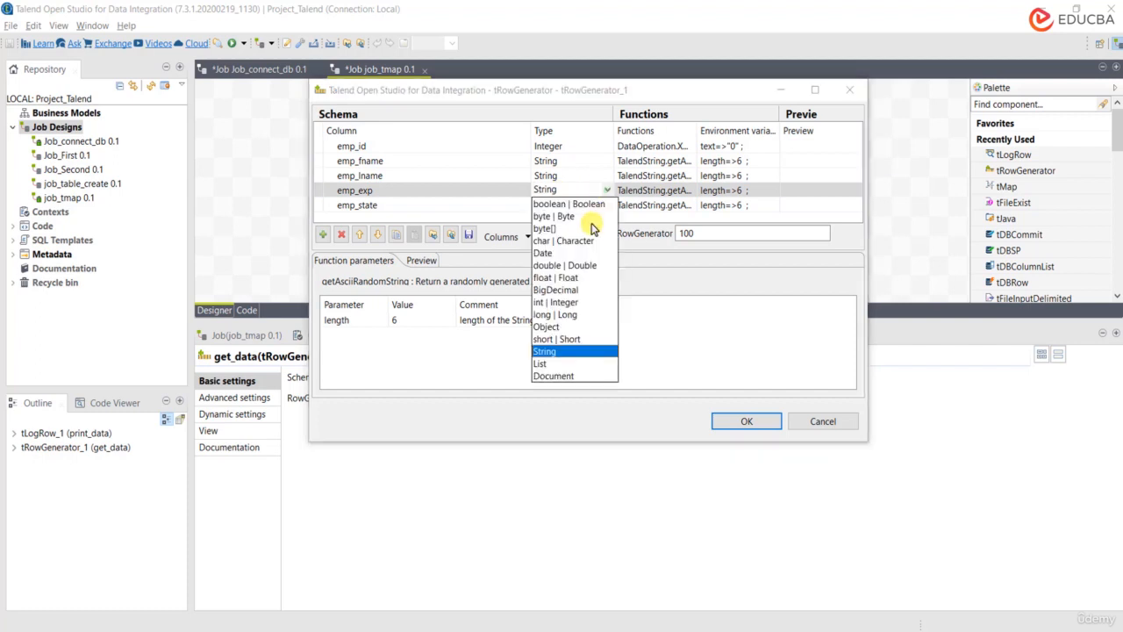
{"action": "left_click", "coordinate": [563, 302]}
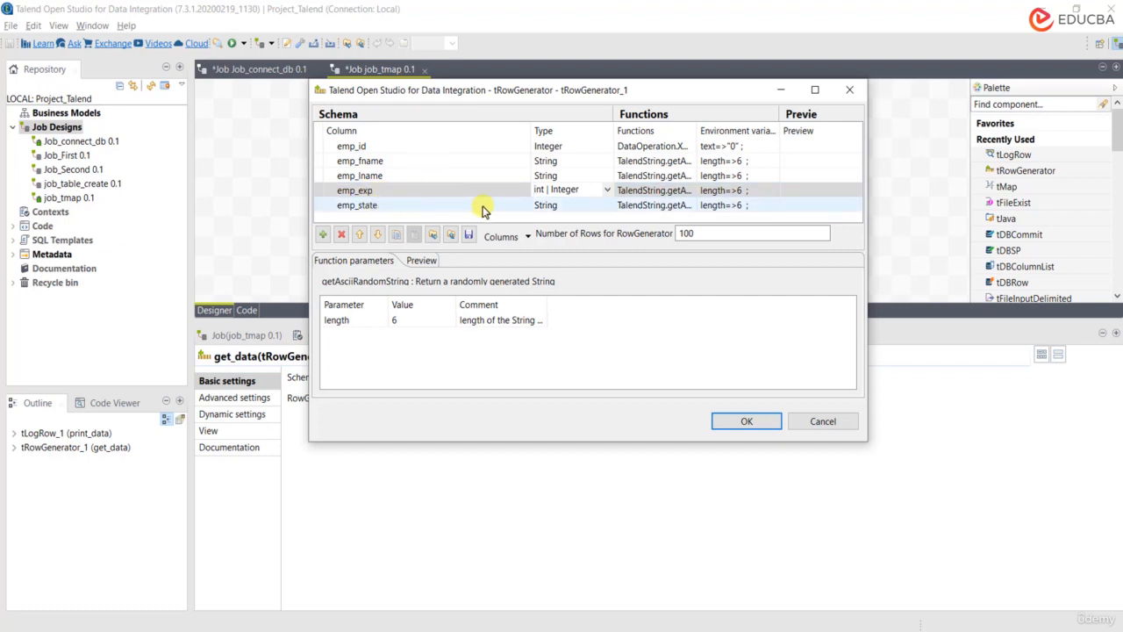
{"action": "left_click", "coordinate": [572, 211]}
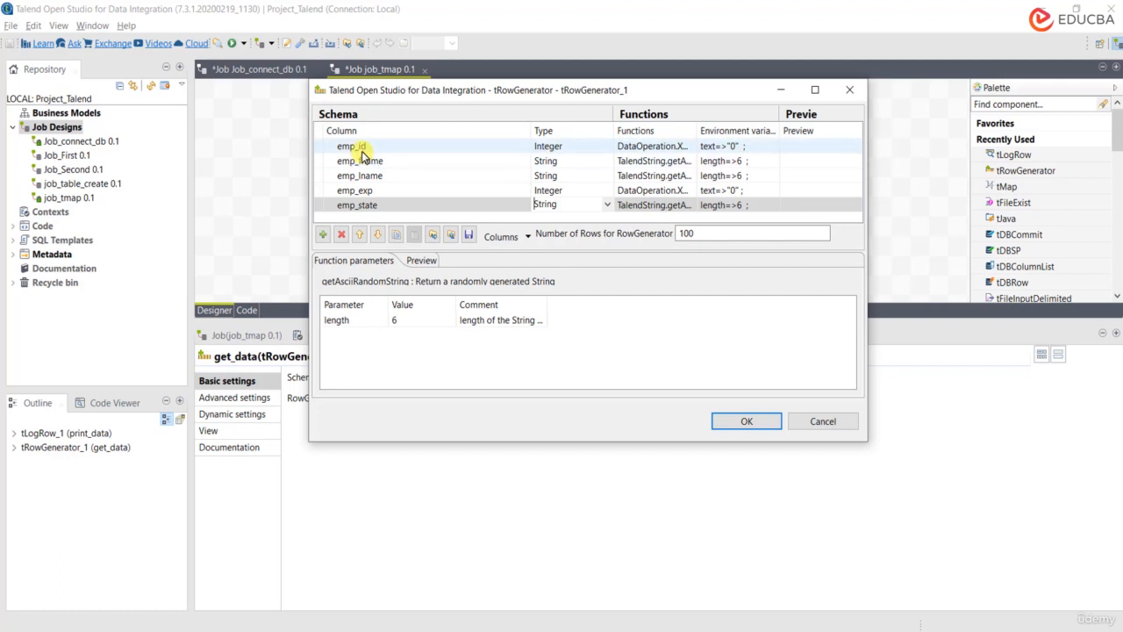
Assign the Numeric.sequence(String,int,int) function to the emp_id column.
{"action": "left_click", "coordinate": [646, 145]}
{"action": "left_click", "coordinate": [678, 149]}
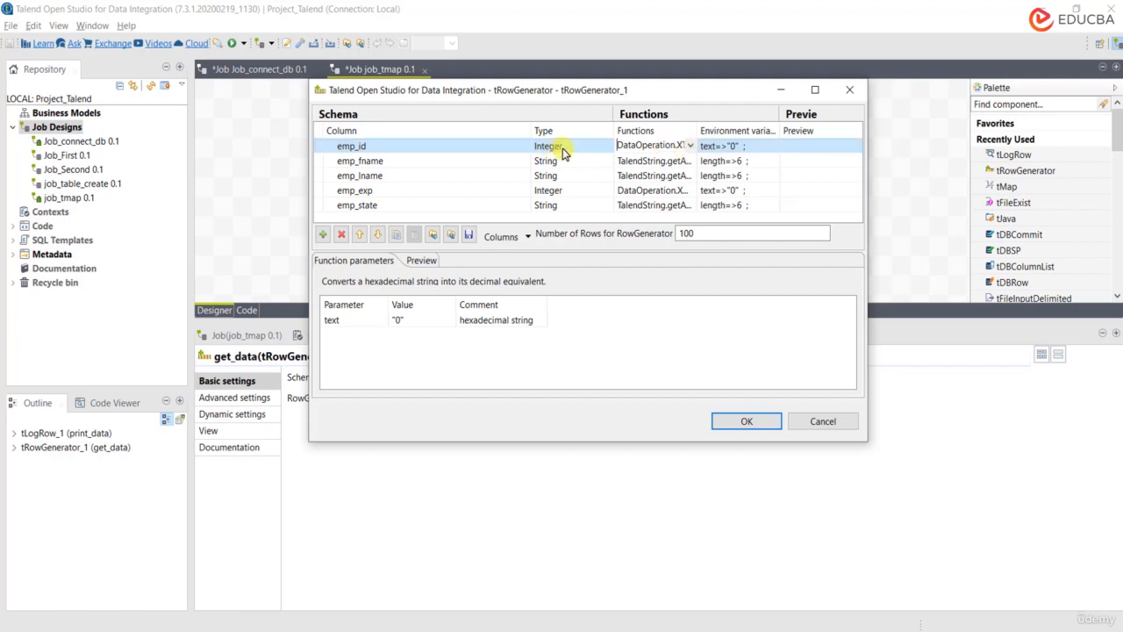
{"action": "left_click", "coordinate": [689, 146]}
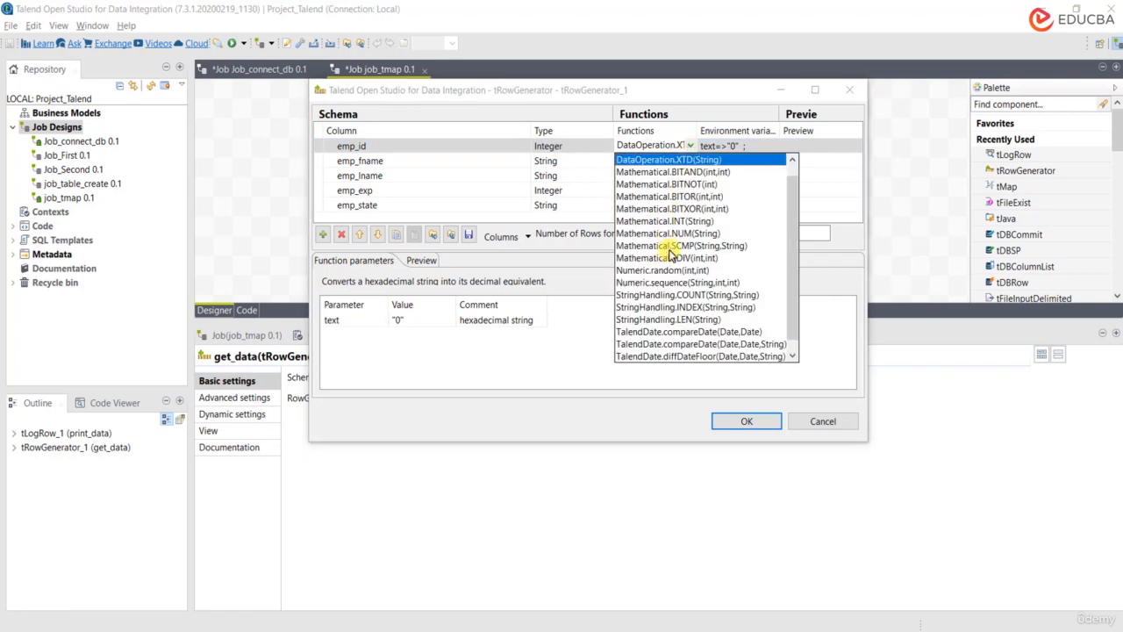
{"action": "left_click_drag", "start_coordinate": [792, 210], "coordinate": [763, 246]}
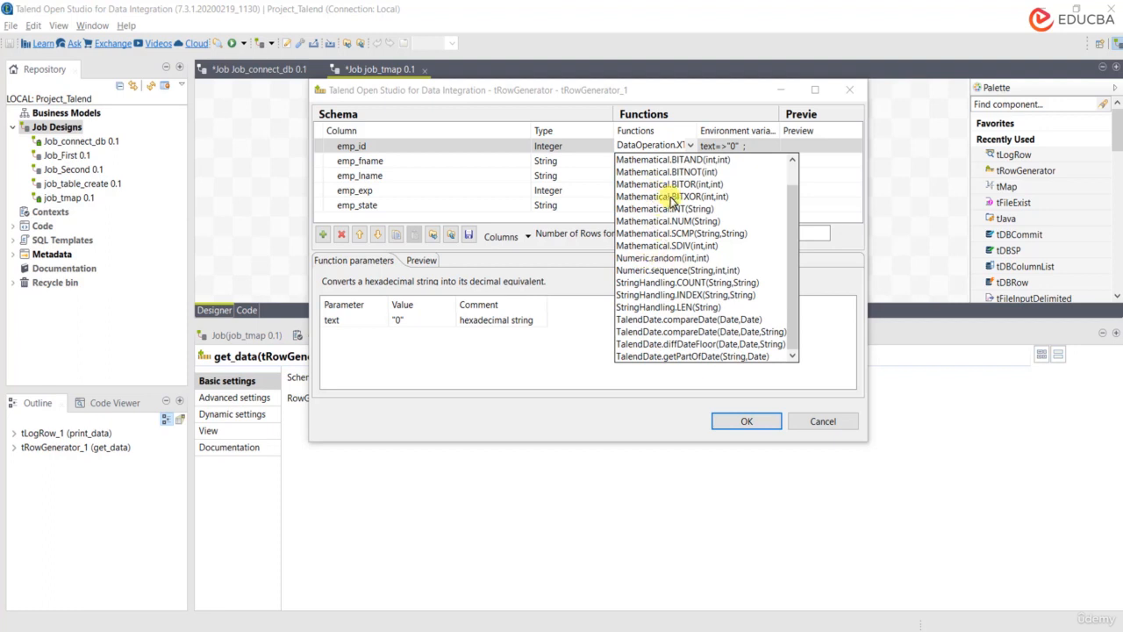
{"action": "scroll", "coordinate": [790, 240], "scroll_direction": "up", "scroll_amount": 1}
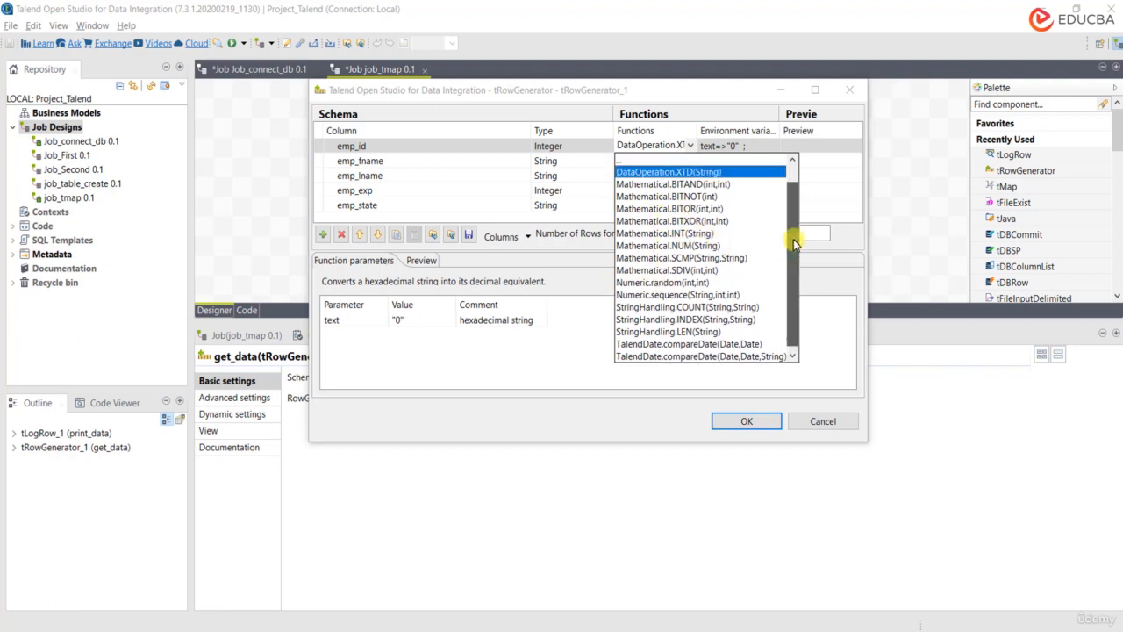
{"action": "left_click", "coordinate": [674, 297]}
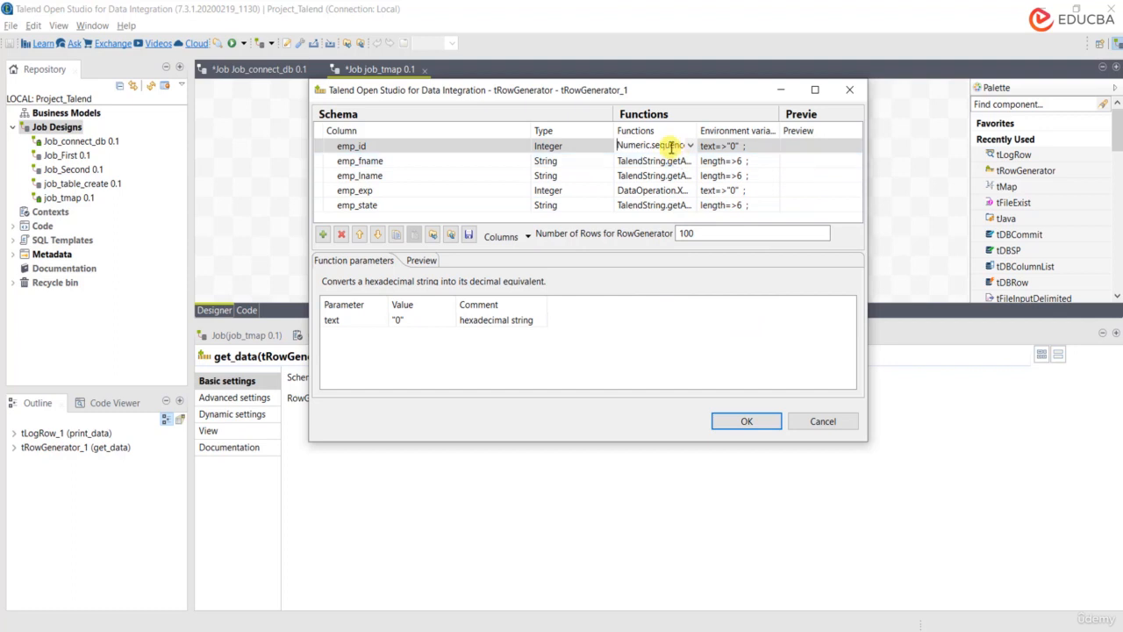
{"action": "left_click", "coordinate": [674, 145]}
{"action": "left_click", "coordinate": [702, 287]}
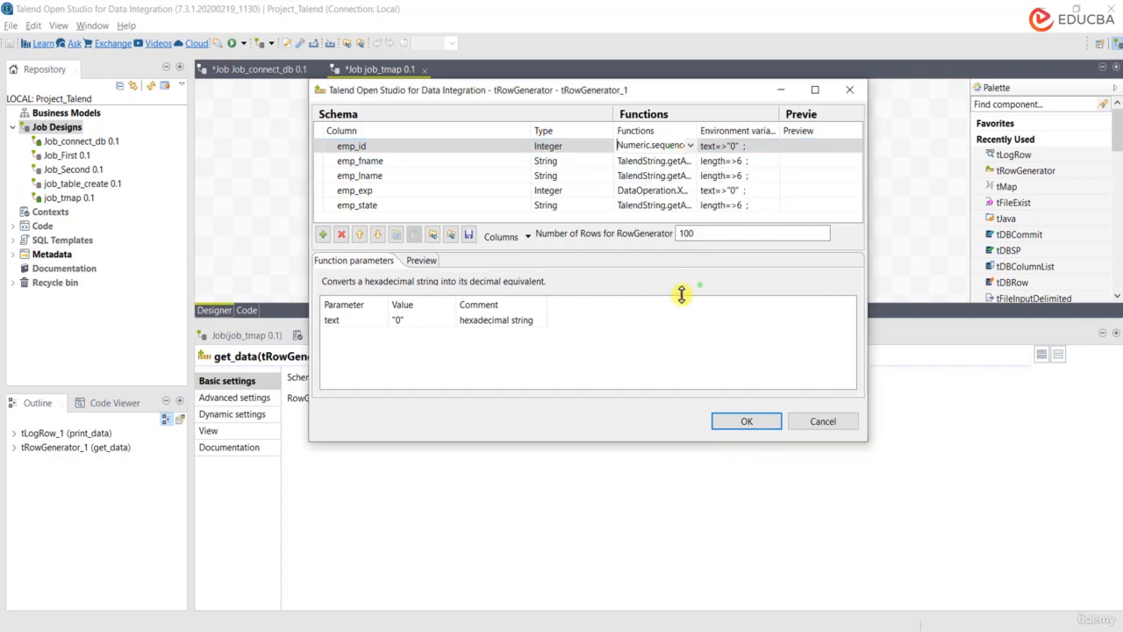
Set the start value of the emp_id sequence to 123.
{"action": "left_click", "coordinate": [502, 321]}
{"action": "left_click", "coordinate": [356, 335]}
{"action": "left_click", "coordinate": [405, 335]}
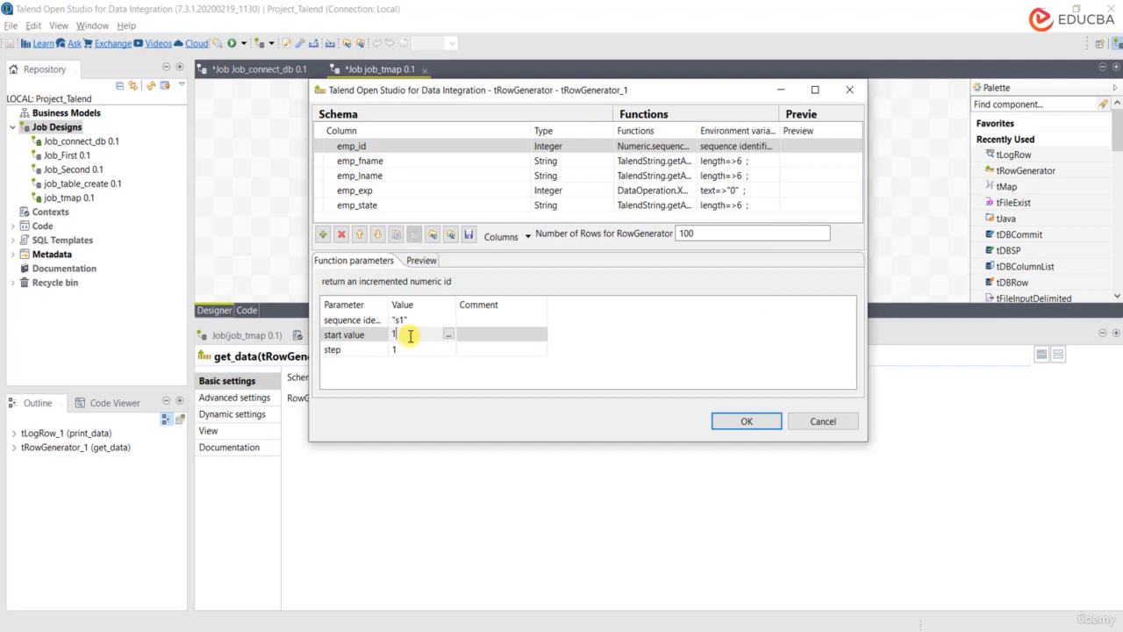
{"action": "type", "text": "23"}
{"action": "left_click", "coordinate": [402, 349]}
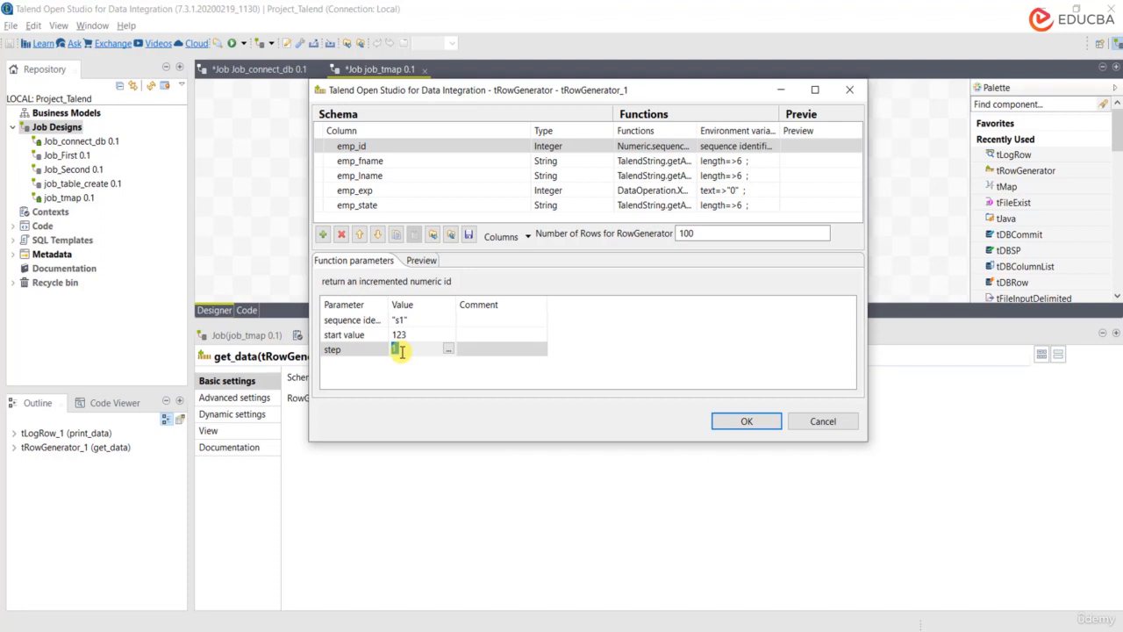
Set the number of rows to generate to 10.
{"action": "left_click", "coordinate": [700, 235]}
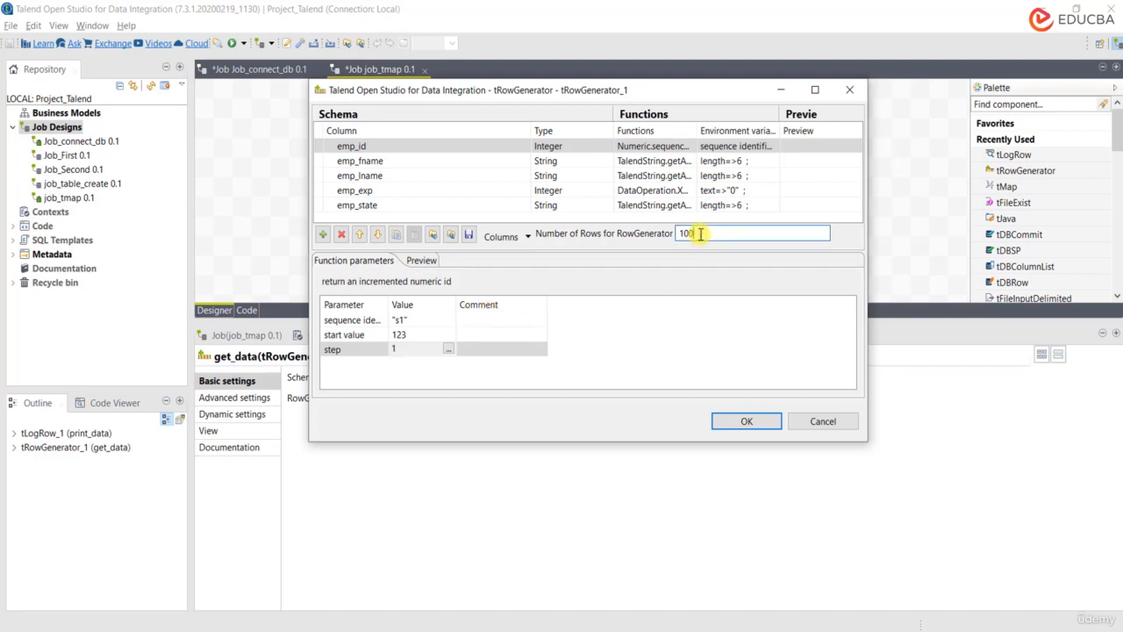
{"action": "key", "text": "BackSpace"}
{"action": "left_click", "coordinate": [377, 147]}
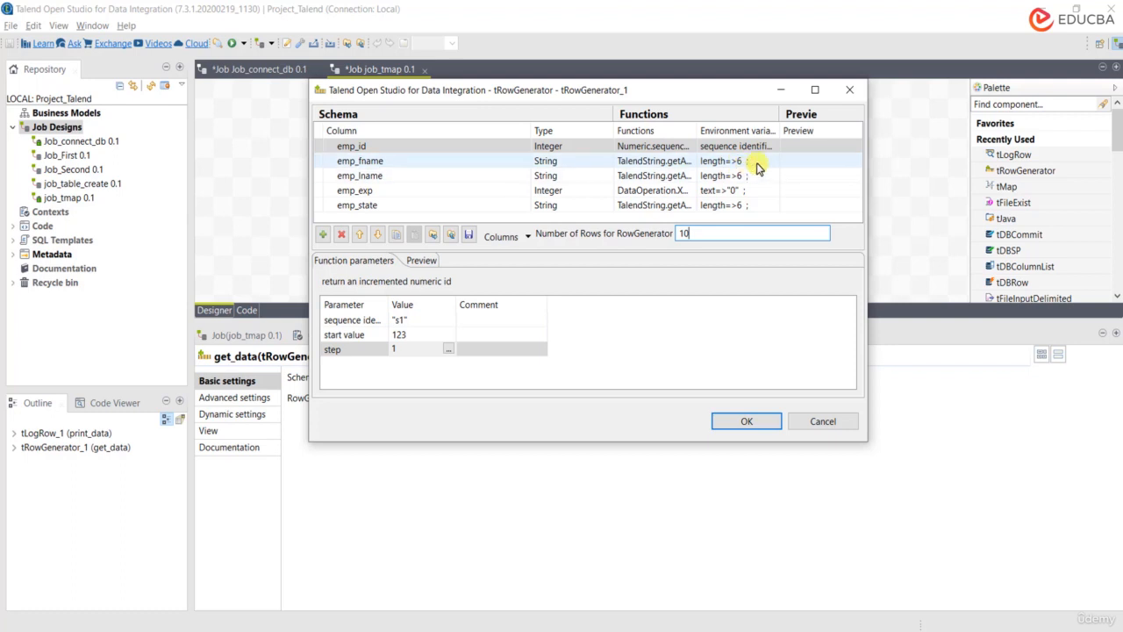
Open the choice of generator functions for the emp_fname column and look through the TalendDataGenerator functions.
{"action": "left_click", "coordinate": [664, 164]}
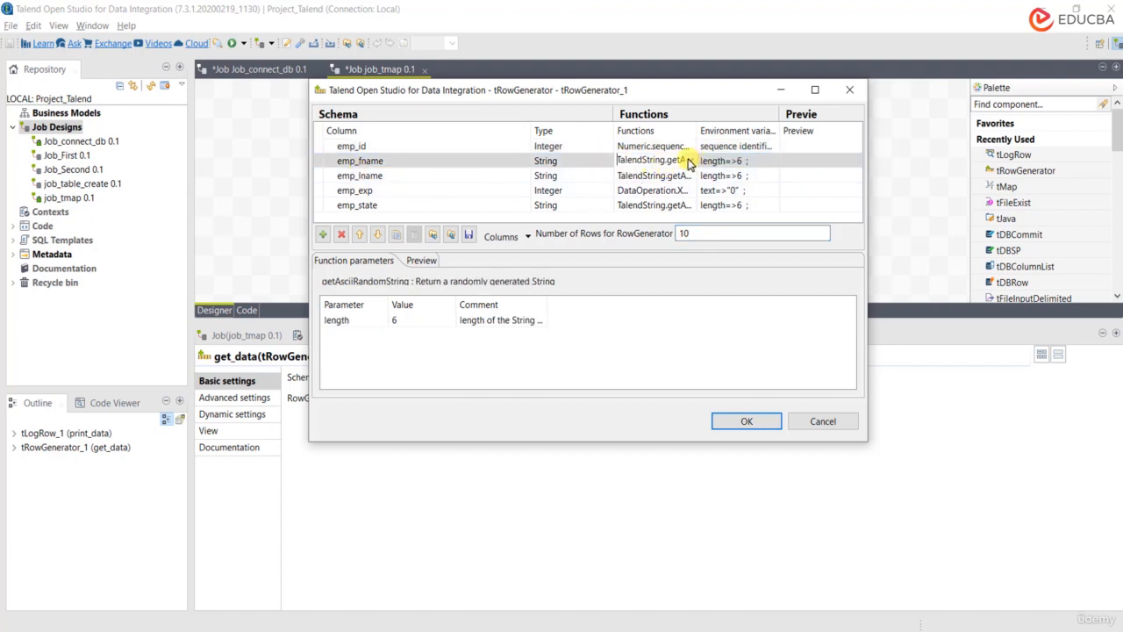
{"action": "left_click", "coordinate": [690, 162]}
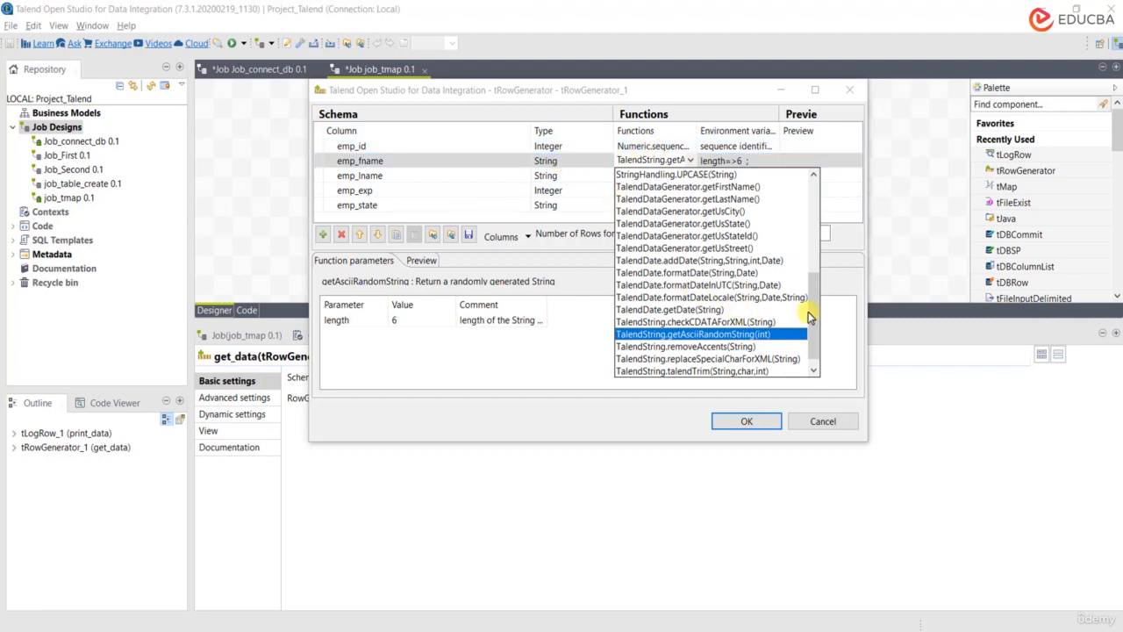
{"action": "mouse_move", "coordinate": [814, 320]}
{"action": "left_mouse_down"}
{"action": "mouse_move", "coordinate": [805, 210]}
{"action": "mouse_move", "coordinate": [802, 326]}
{"action": "left_mouse_up"}
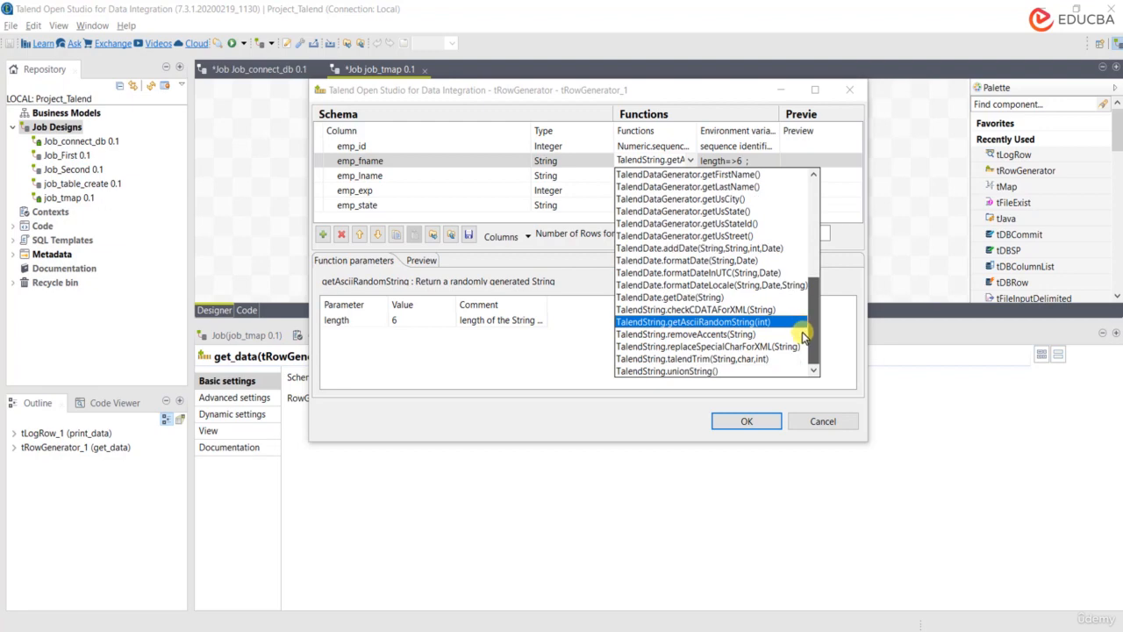